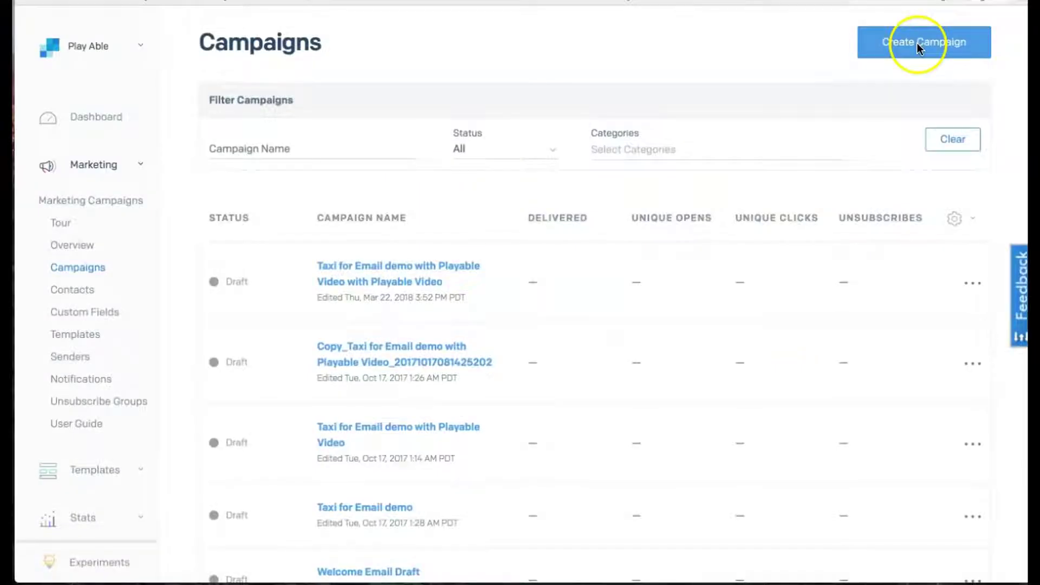
Step: Create a new SendGrid campaign from a ready-made template and select its placeholder name
{"action": "left_click", "coordinate": [918, 43]}
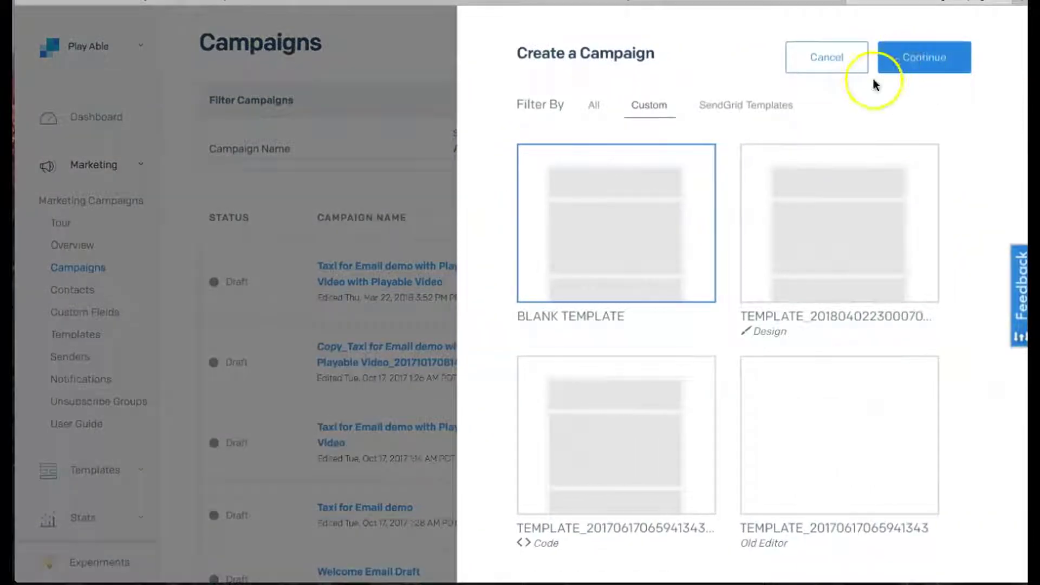
{"action": "left_click", "coordinate": [758, 103]}
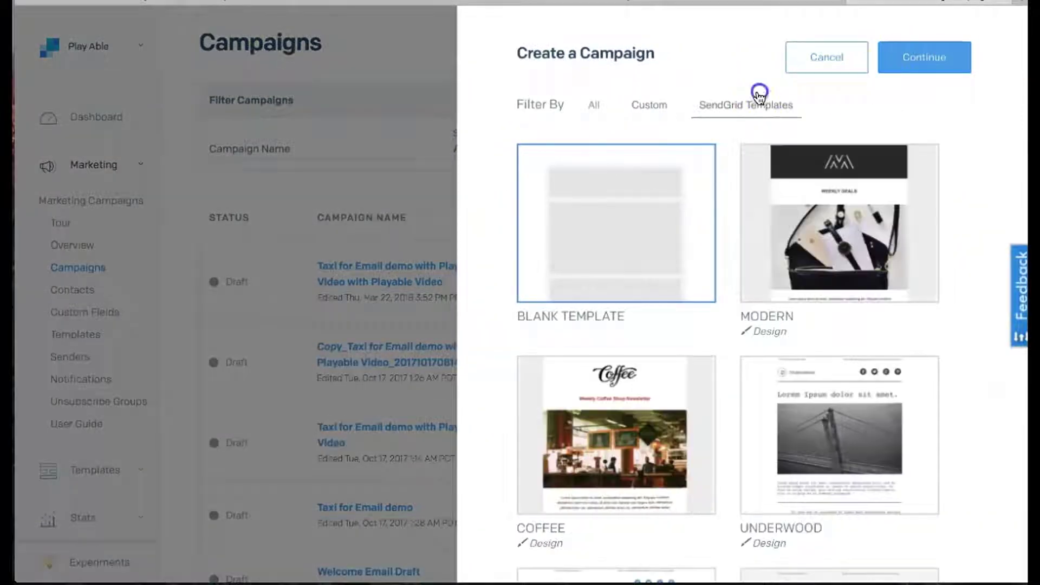
{"action": "scroll", "coordinate": [766, 174], "scroll_direction": "down", "scroll_amount": 9}
{"action": "scroll", "coordinate": [963, 193], "scroll_direction": "up", "scroll_amount": 10}
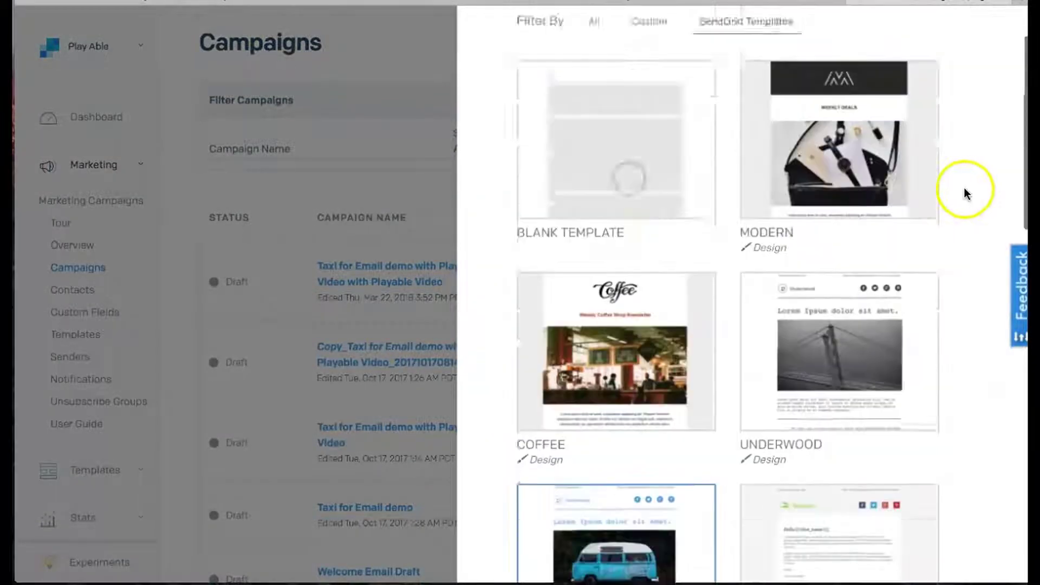
{"action": "left_click", "coordinate": [927, 63]}
{"action": "left_click", "coordinate": [921, 55]}
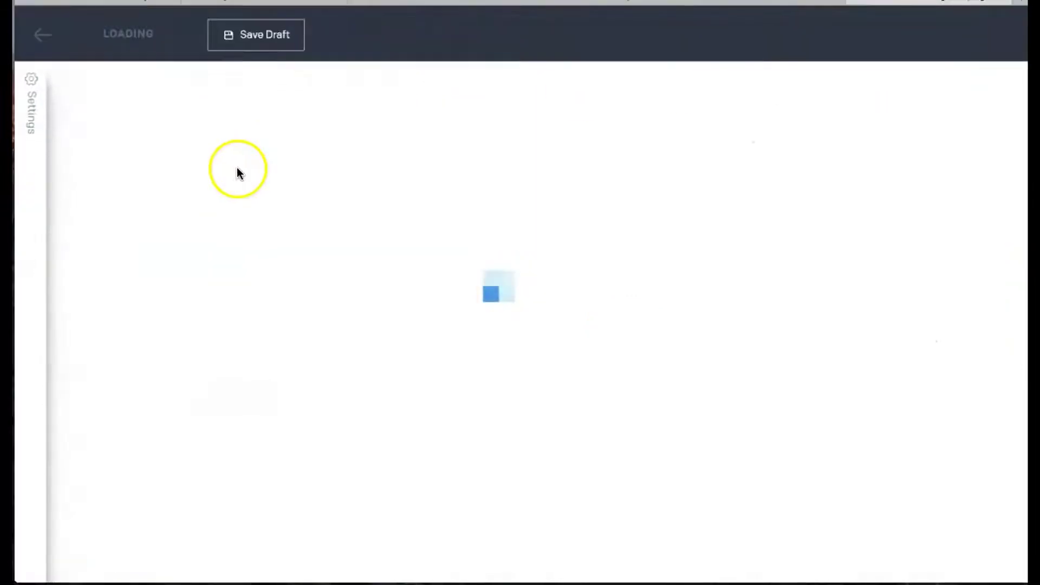
{"action": "double_click", "coordinate": [72, 195]}
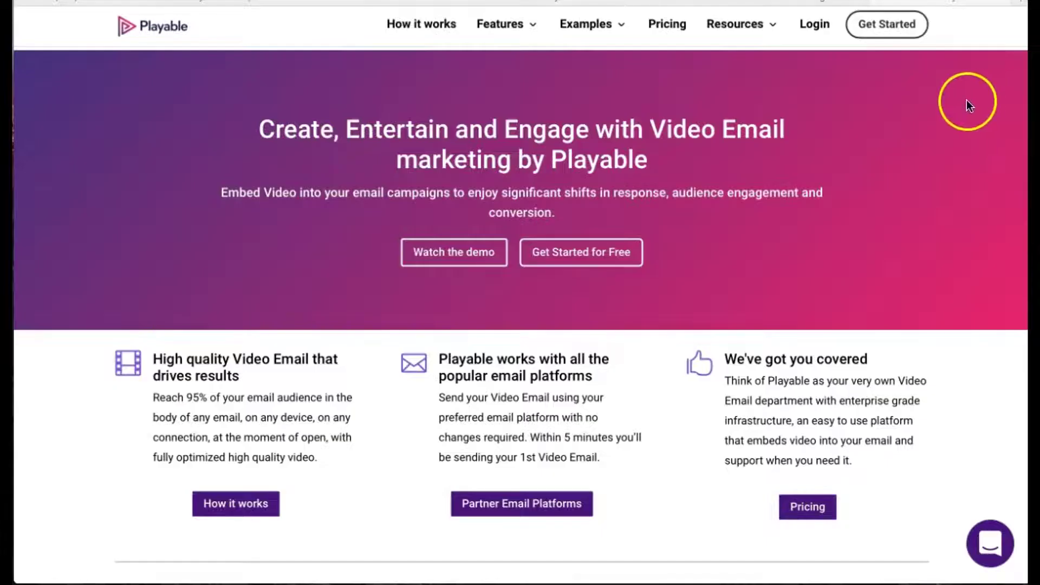
Step: Go from Playable's Get Started signup page to logging into the Playable dashboard
{"action": "left_click", "coordinate": [879, 27]}
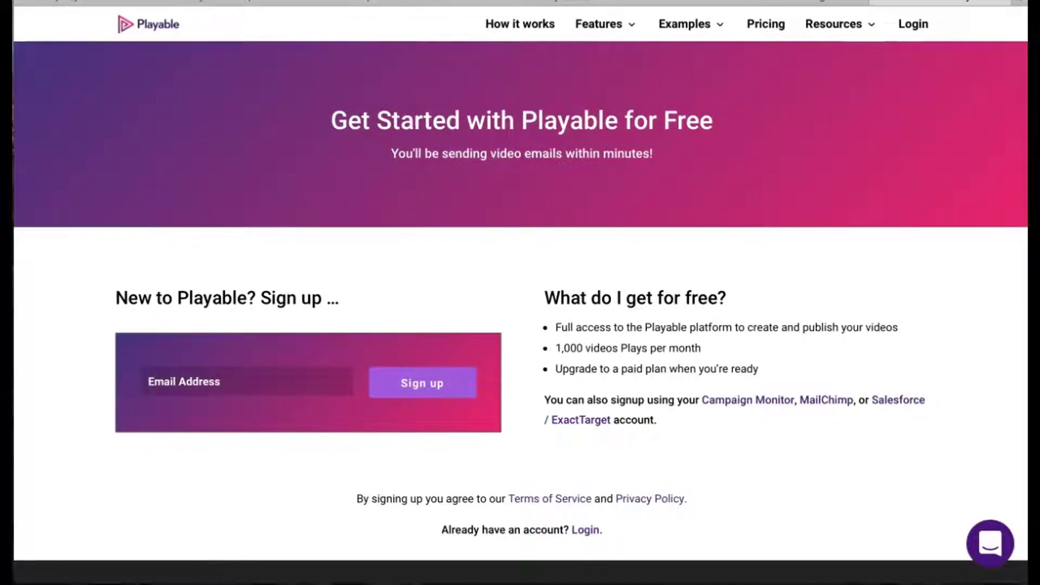
{"action": "left_click", "coordinate": [265, 427]}
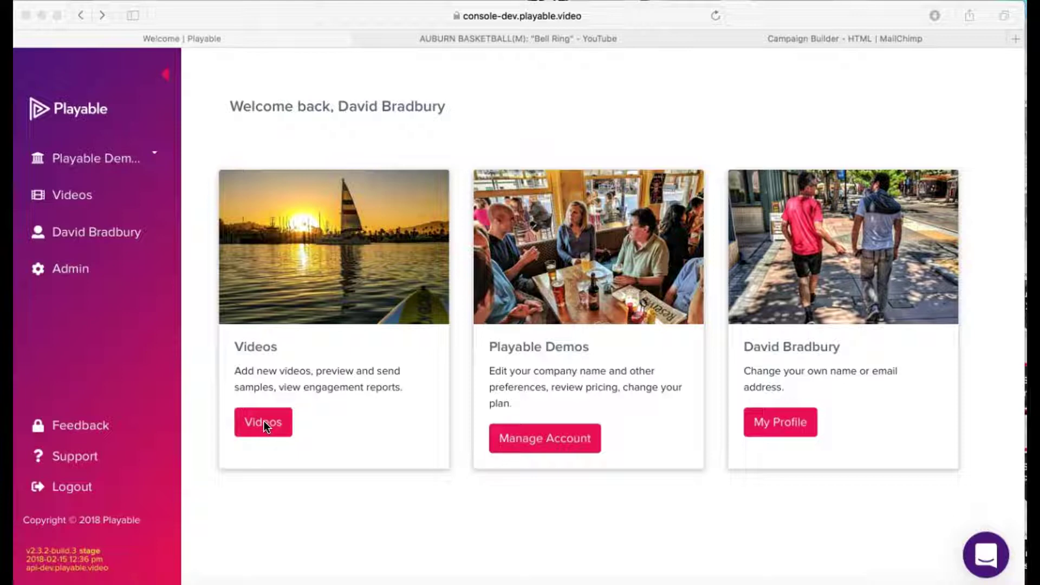
Step: Add a new Playable video titled 'Playable Tutorial' with a 600 px output width
{"action": "left_click", "coordinate": [263, 422]}
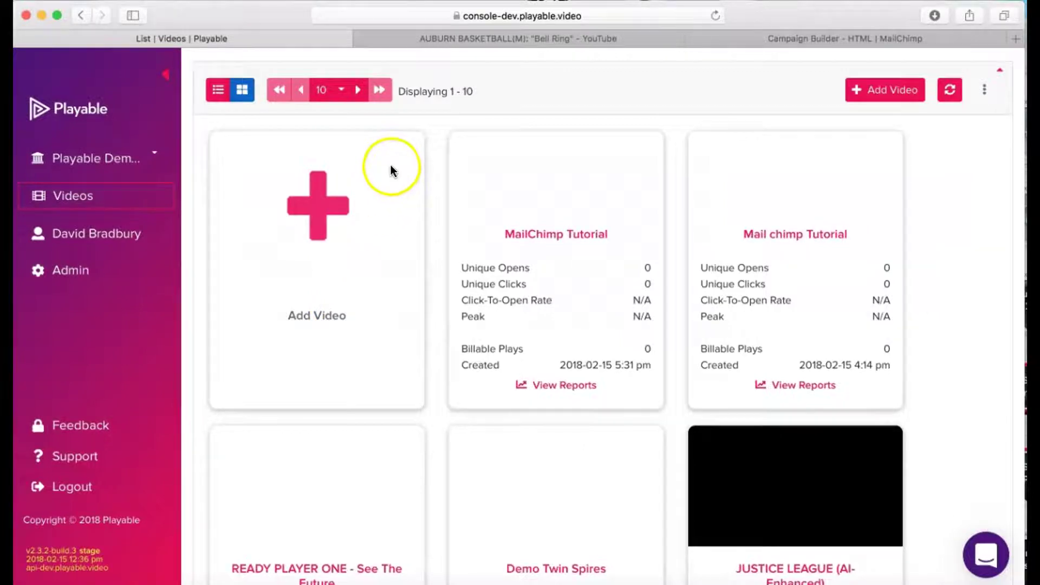
{"action": "left_click", "coordinate": [317, 209]}
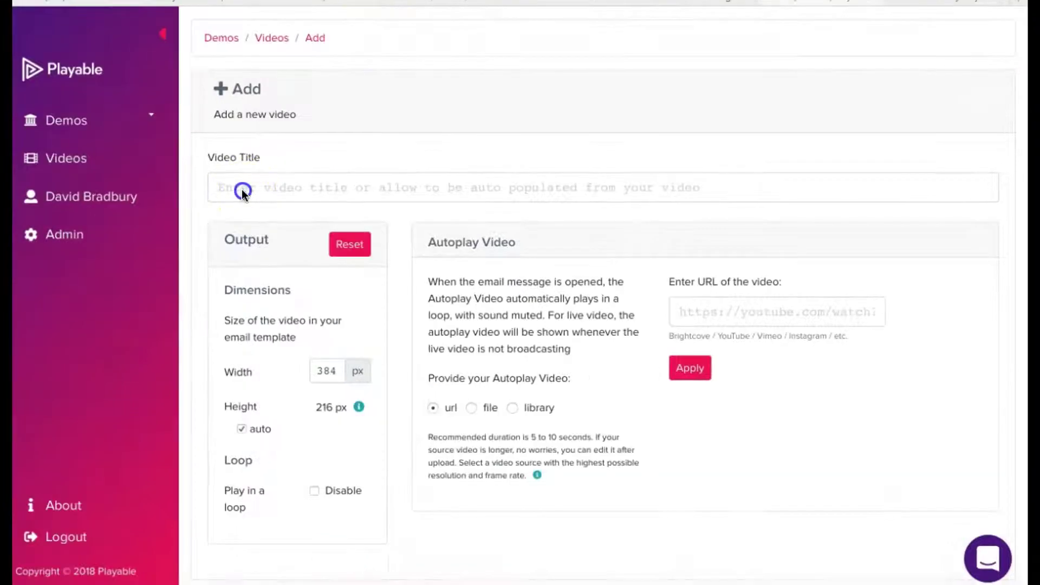
{"action": "left_click", "coordinate": [227, 188]}
{"action": "type", "text": "Playab"}
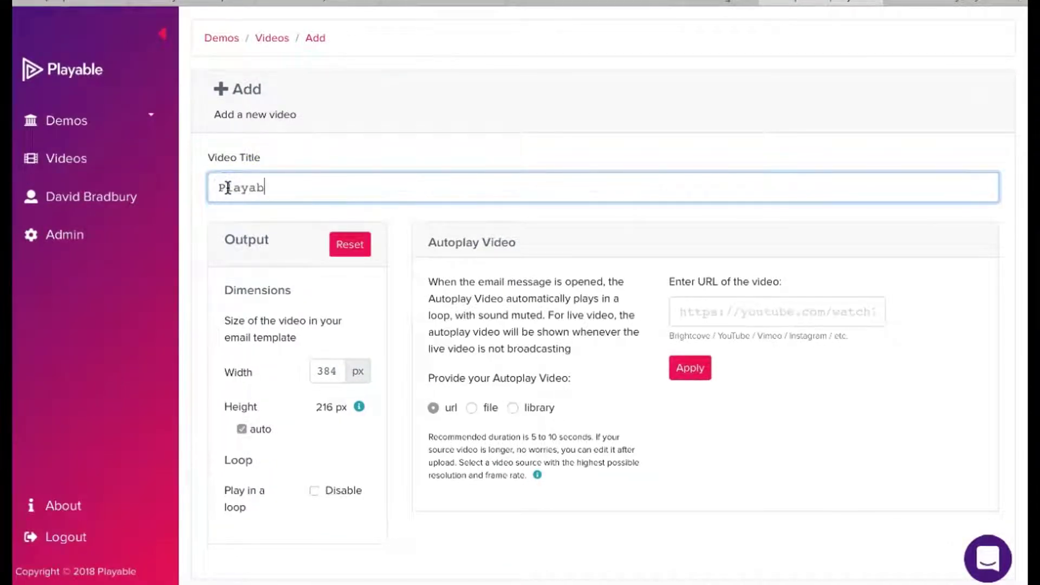
{"action": "type", "text": "le Tutorial"}
{"action": "left_click", "coordinate": [333, 371]}
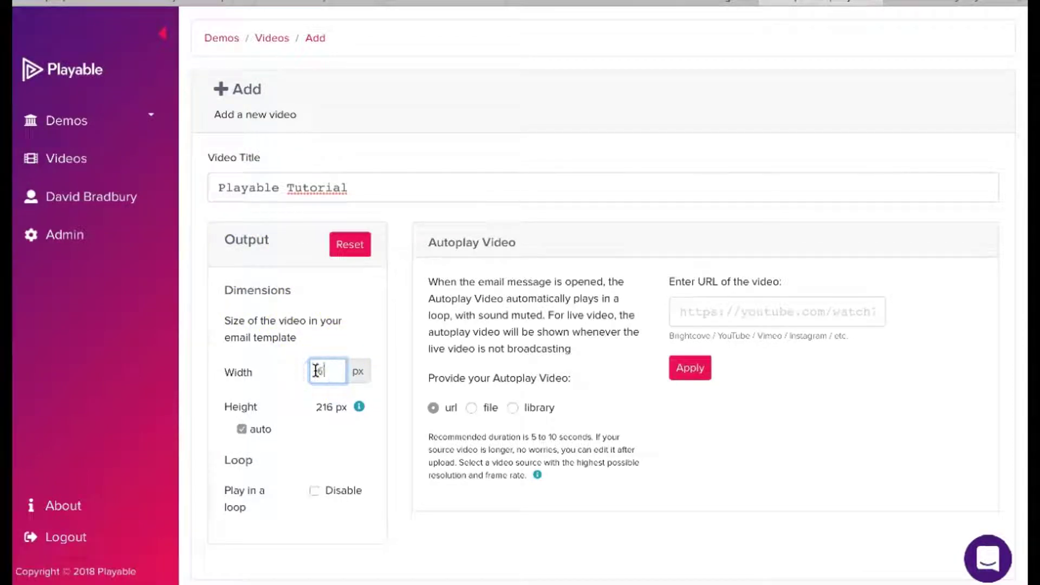
{"action": "left_click", "coordinate": [316, 371]}
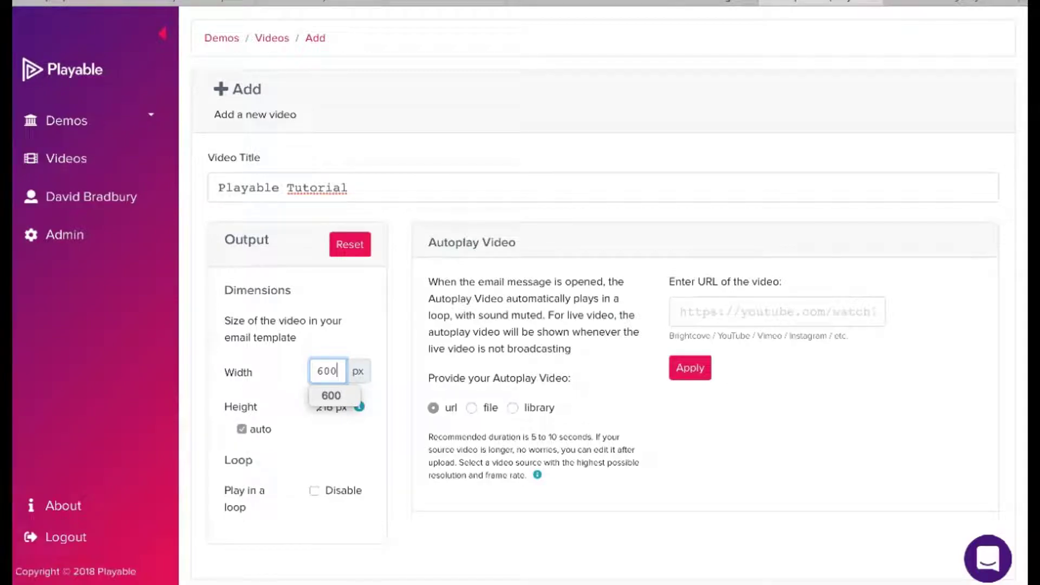
{"action": "key", "text": "alt+Tab"}
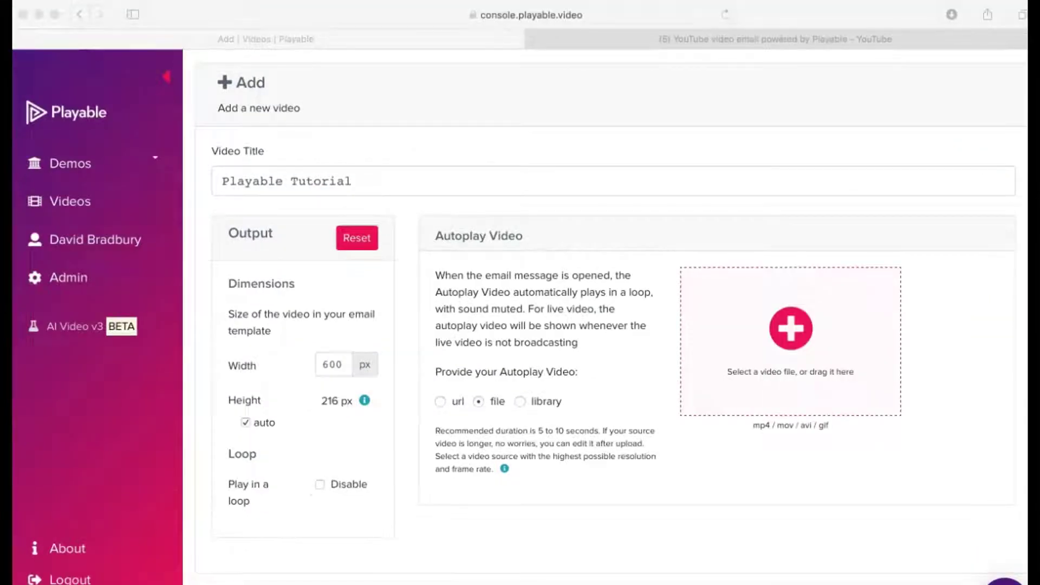
Step: Choose the URL video source and copy the YouTube video's address from its tab
{"action": "left_click", "coordinate": [440, 404]}
{"action": "left_click", "coordinate": [440, 403]}
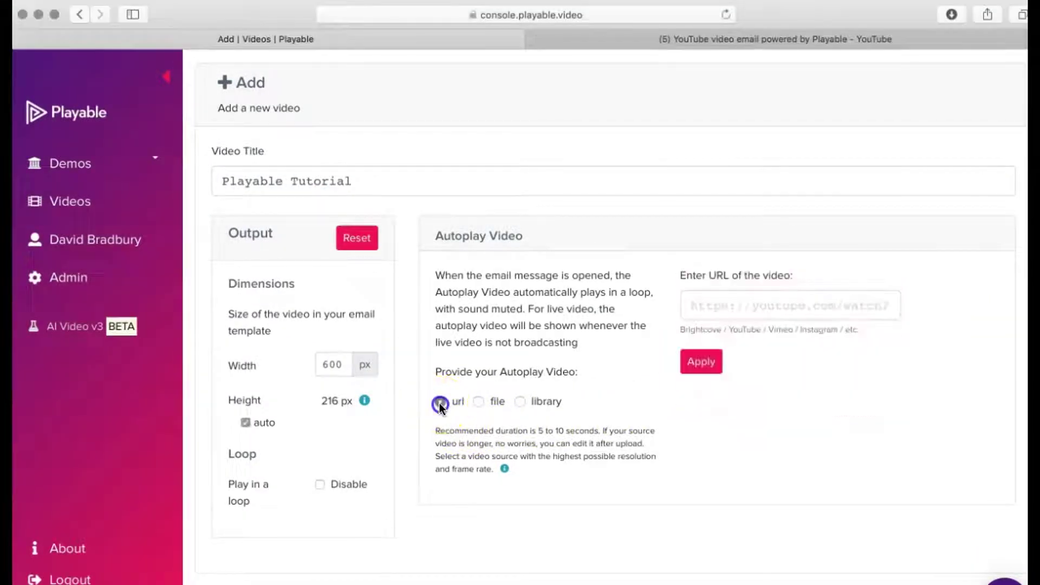
{"action": "left_click", "coordinate": [789, 40]}
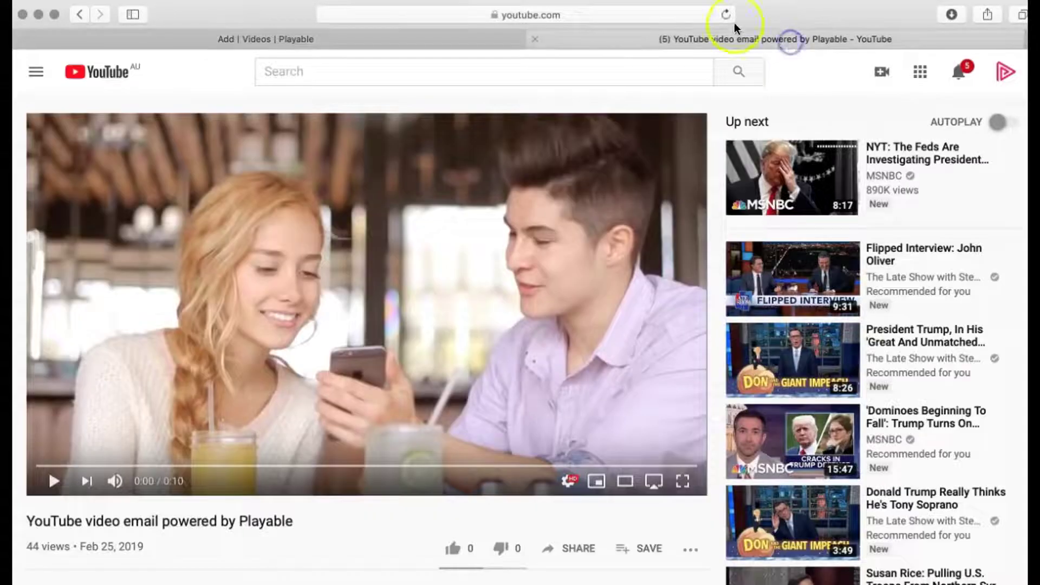
{"action": "left_click", "coordinate": [671, 16]}
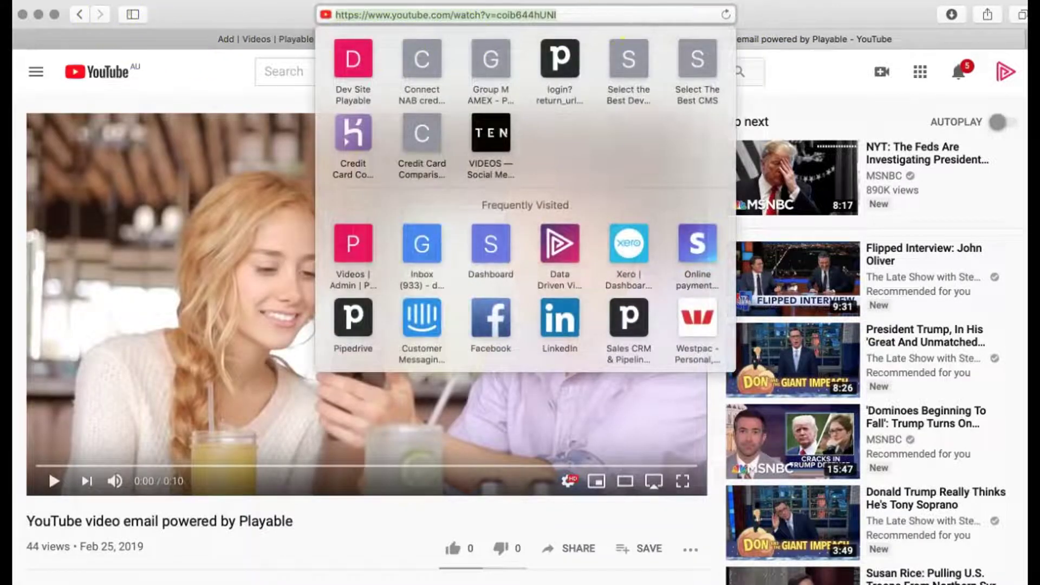
{"action": "left_click", "coordinate": [81, 3]}
{"action": "left_click", "coordinate": [97, 23]}
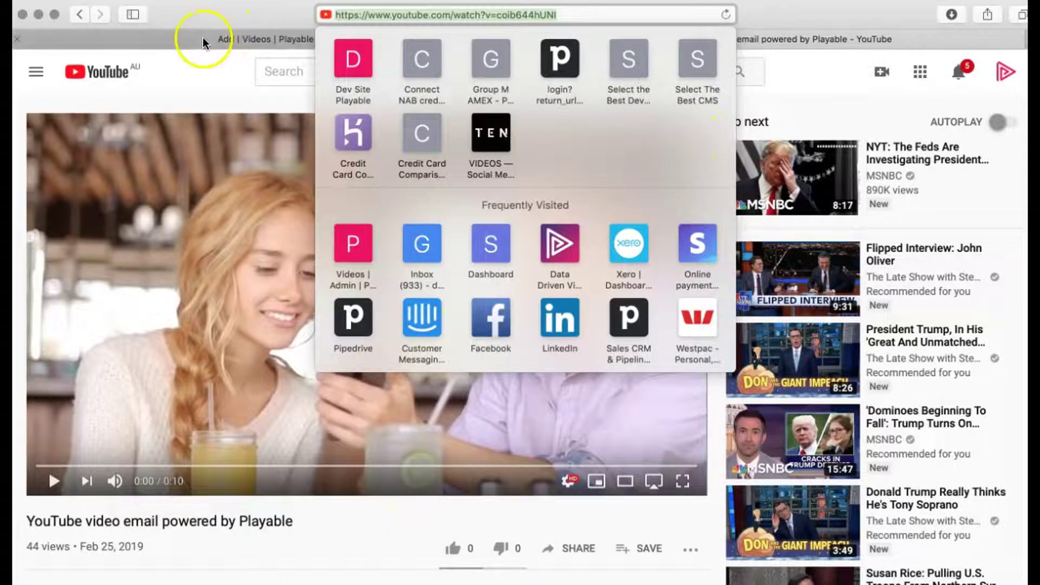
Step: Paste the YouTube address into the video URL field and apply it to import
{"action": "left_click", "coordinate": [204, 40]}
{"action": "left_click", "coordinate": [706, 306]}
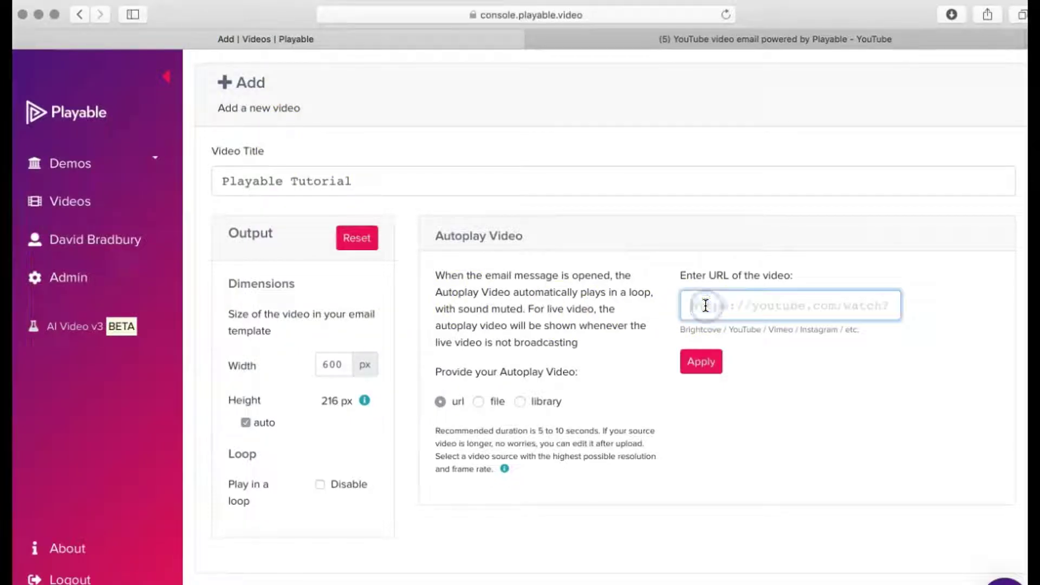
{"action": "key", "text": "super+v"}
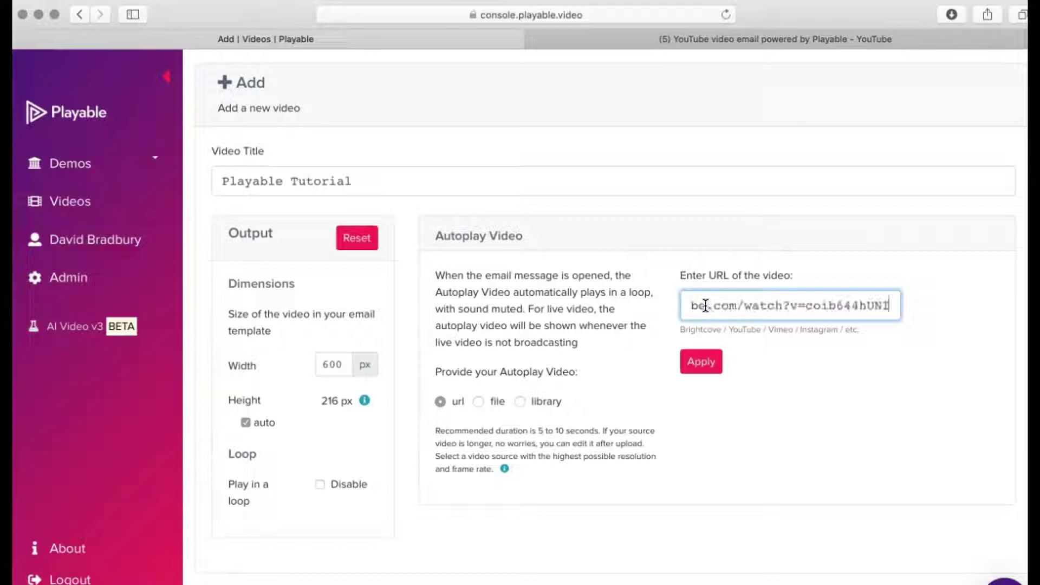
{"action": "left_click", "coordinate": [704, 363]}
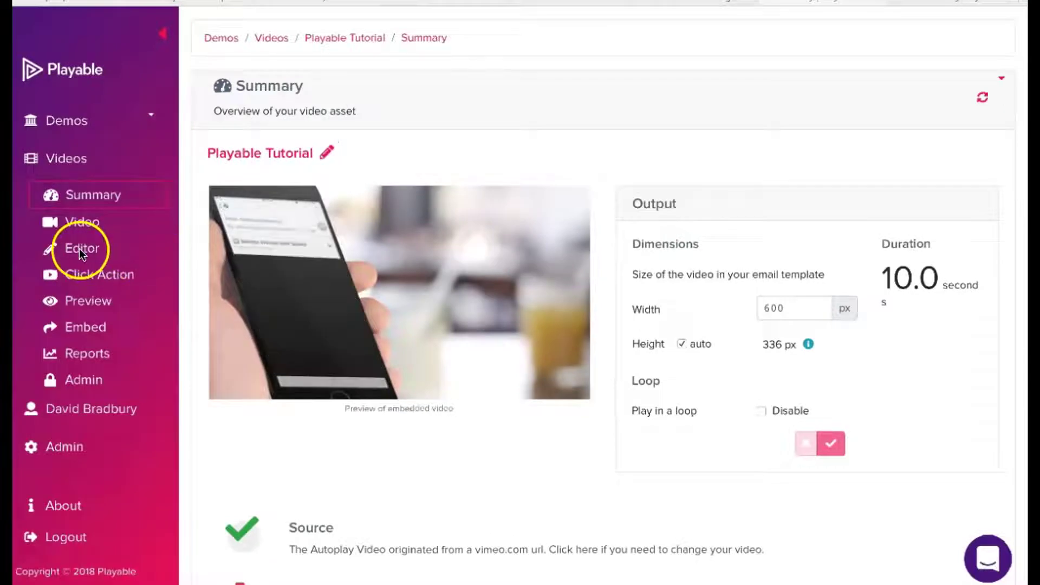
Step: Add a second scene trimmed from 23.27 to 30.09 s for 9.82 s total, then continue
{"action": "left_click", "coordinate": [79, 248]}
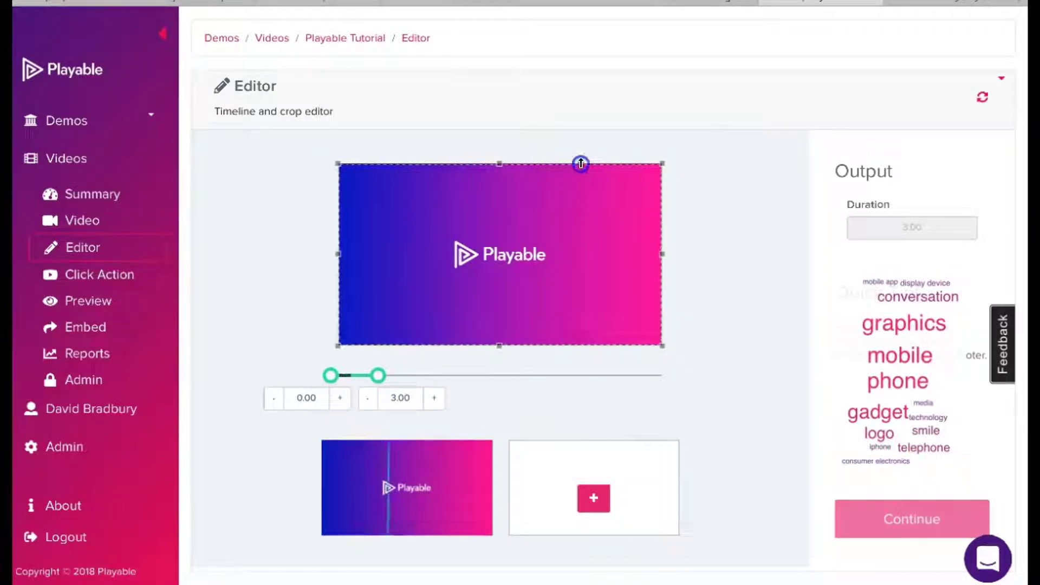
{"action": "left_click", "coordinate": [527, 334]}
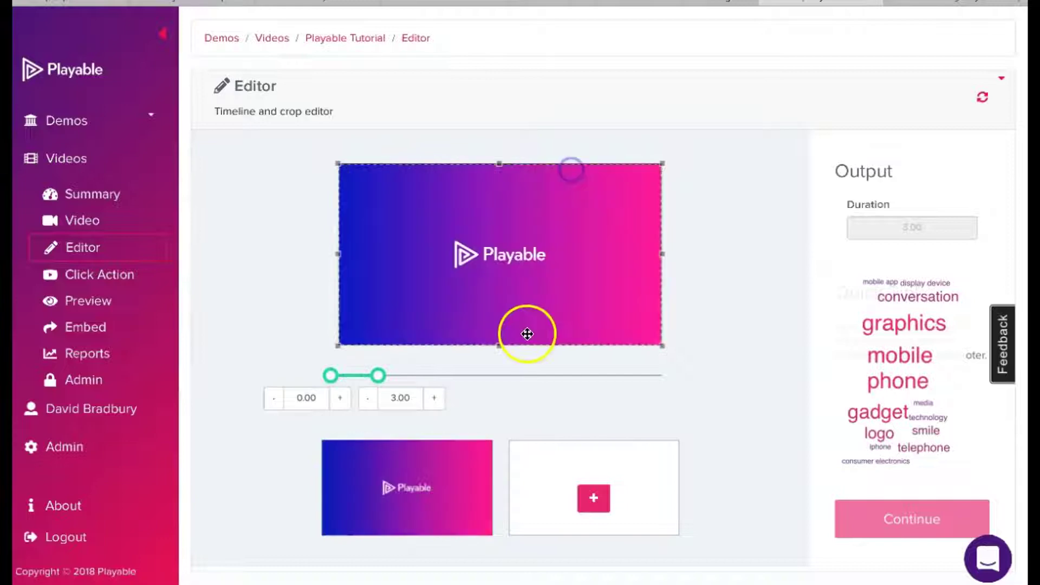
{"action": "left_click", "coordinate": [595, 500]}
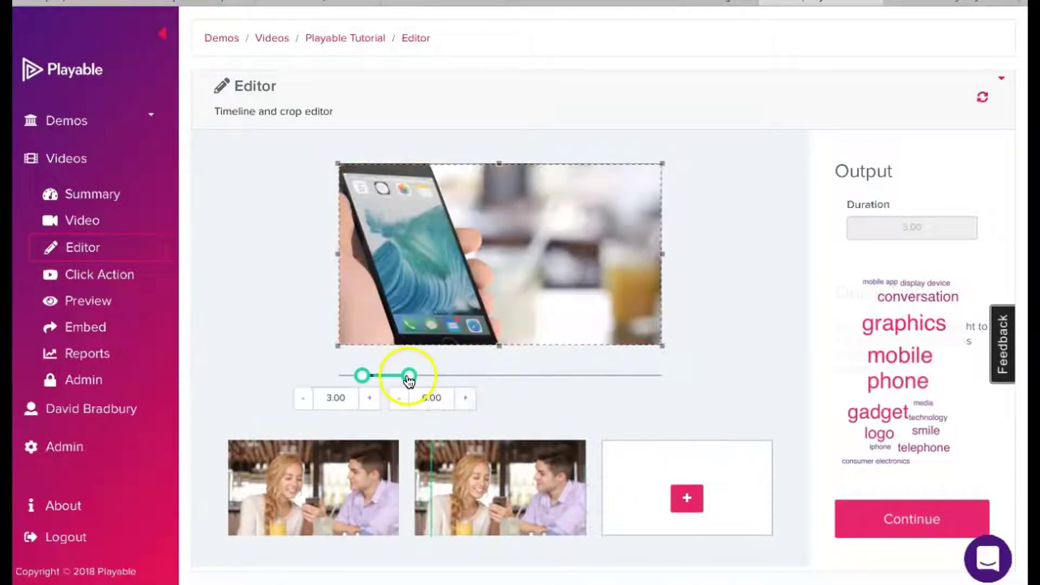
{"action": "left_click_drag", "start_coordinate": [409, 379], "coordinate": [659, 383]}
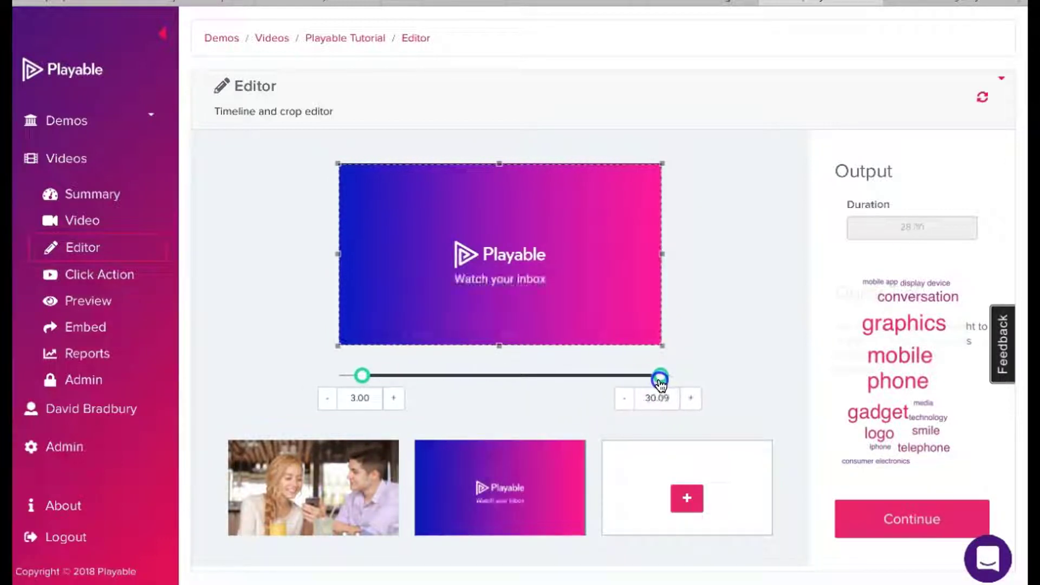
{"action": "left_click_drag", "start_coordinate": [362, 375], "coordinate": [579, 385]}
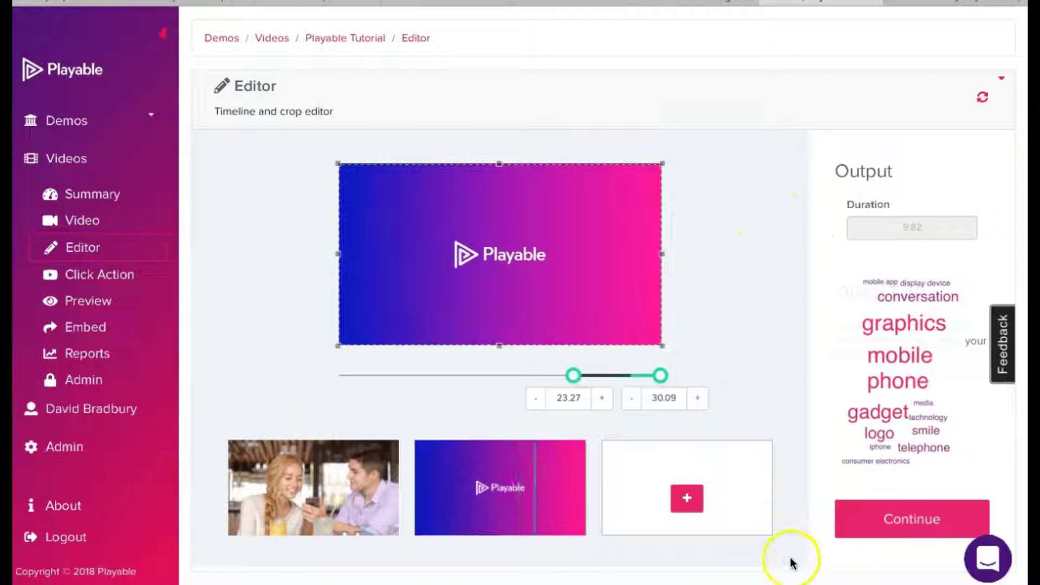
{"action": "left_click", "coordinate": [902, 517]}
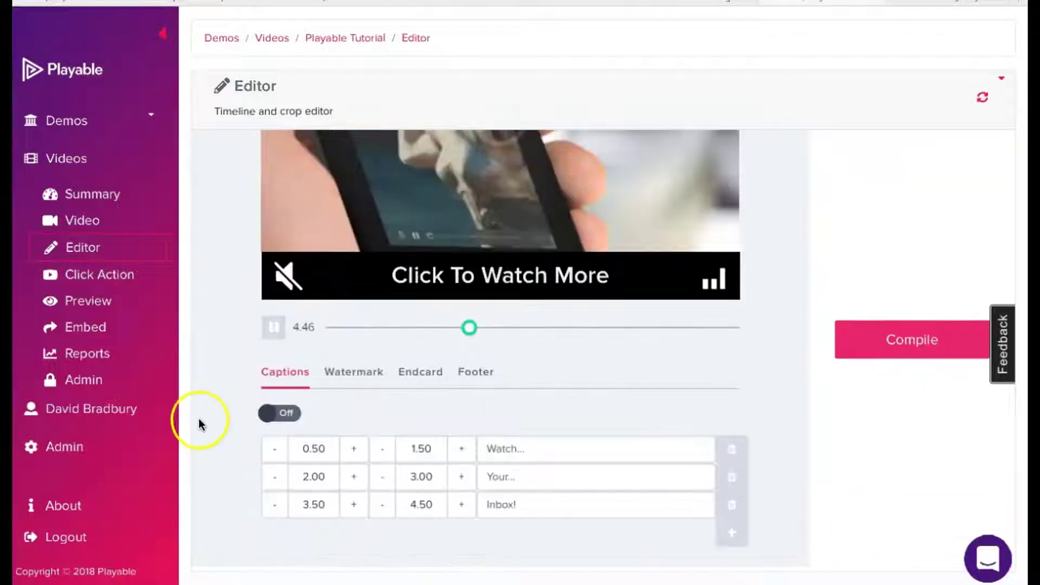
Step: Keep captions off and switch off the watermark, endcard and Click To Watch More footer
{"action": "left_click", "coordinate": [282, 414]}
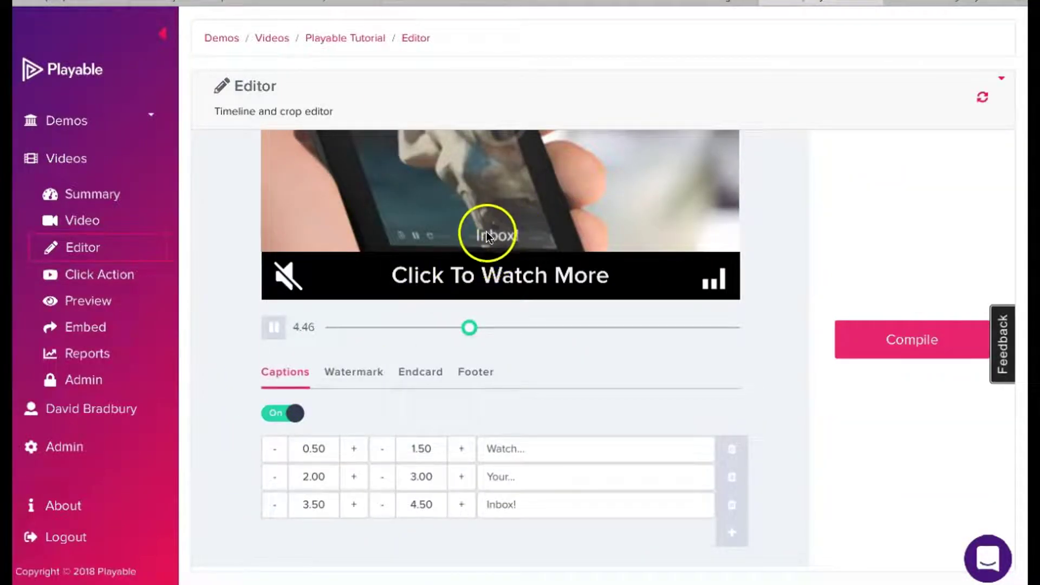
{"action": "left_click", "coordinate": [274, 416]}
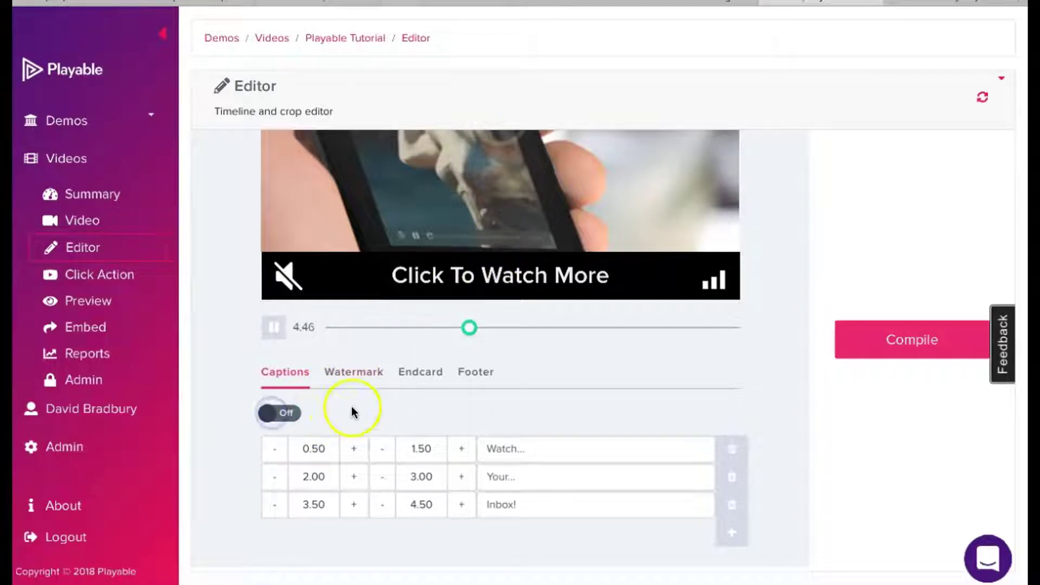
{"action": "left_click", "coordinate": [356, 375]}
{"action": "left_click", "coordinate": [279, 422]}
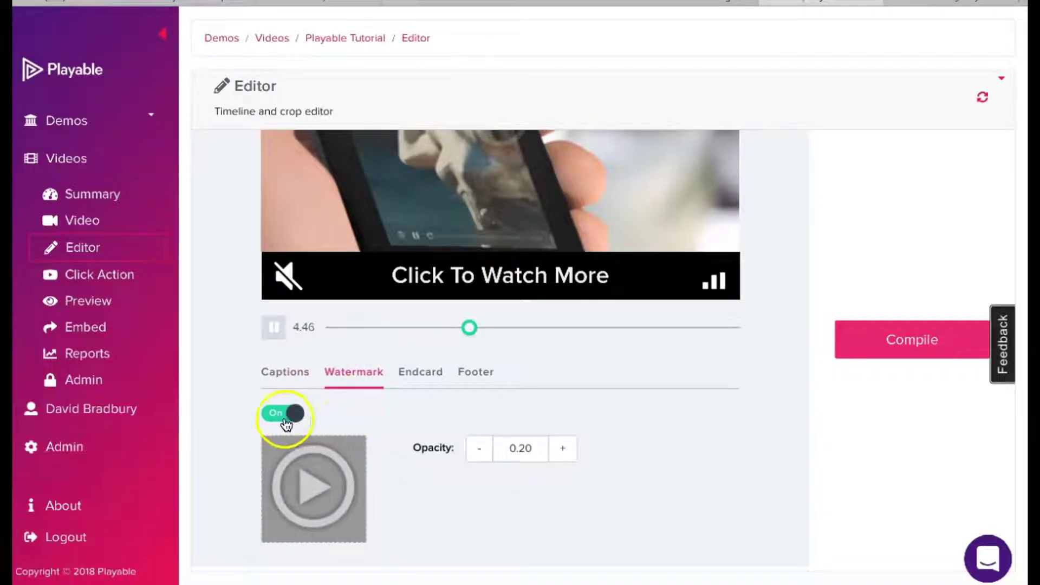
{"action": "scroll", "coordinate": [548, 400], "scroll_direction": "up", "scroll_amount": 1}
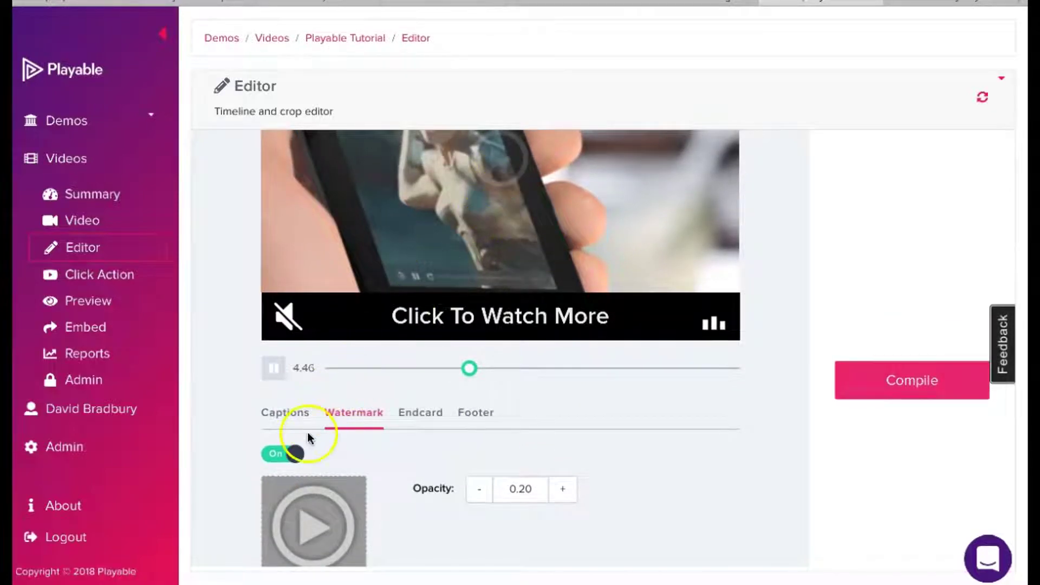
{"action": "left_click", "coordinate": [294, 454]}
{"action": "left_click", "coordinate": [427, 417]}
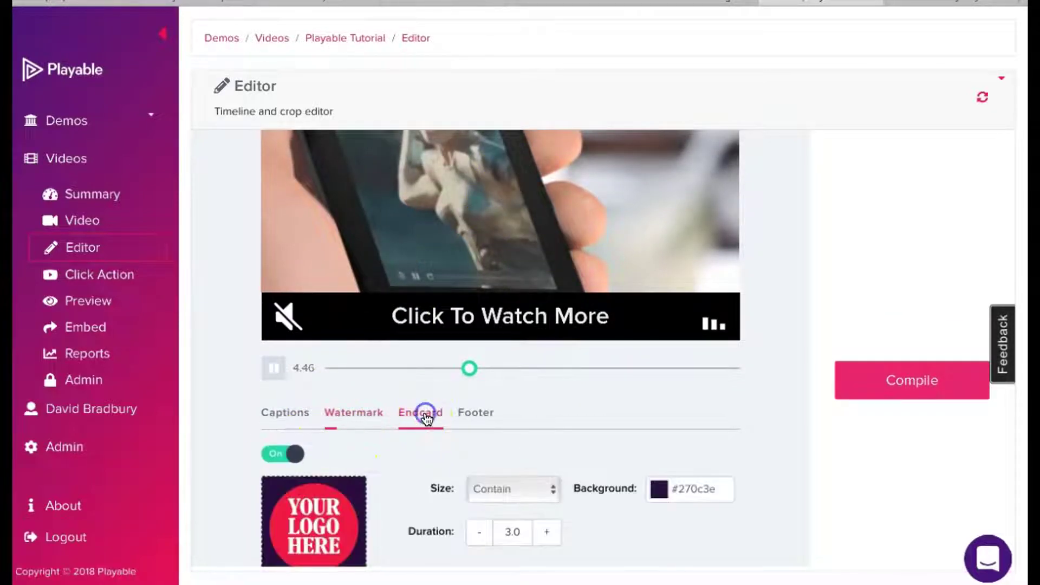
{"action": "left_click", "coordinate": [280, 453]}
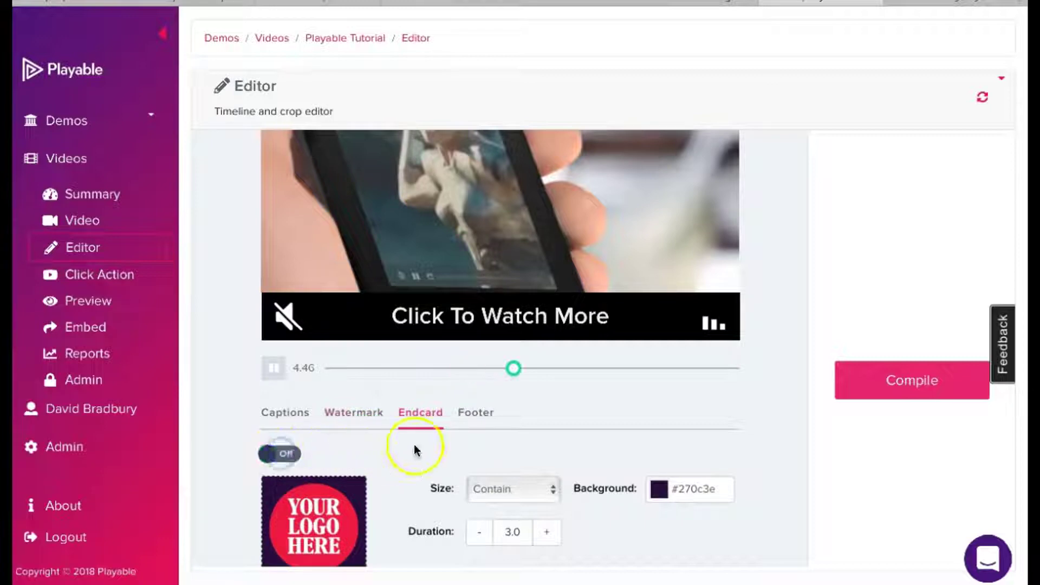
{"action": "left_click", "coordinate": [476, 414]}
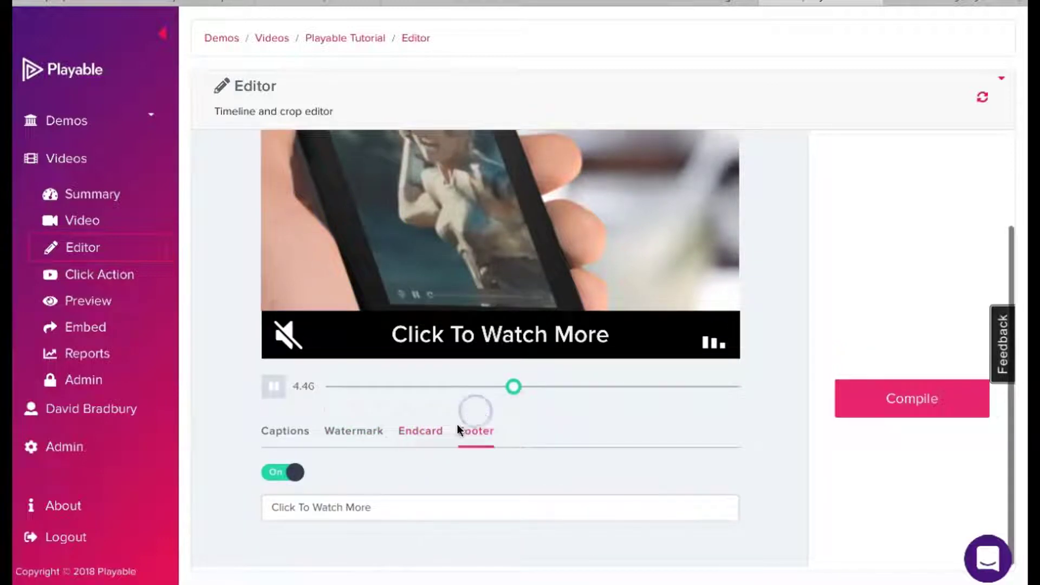
{"action": "left_click", "coordinate": [284, 474]}
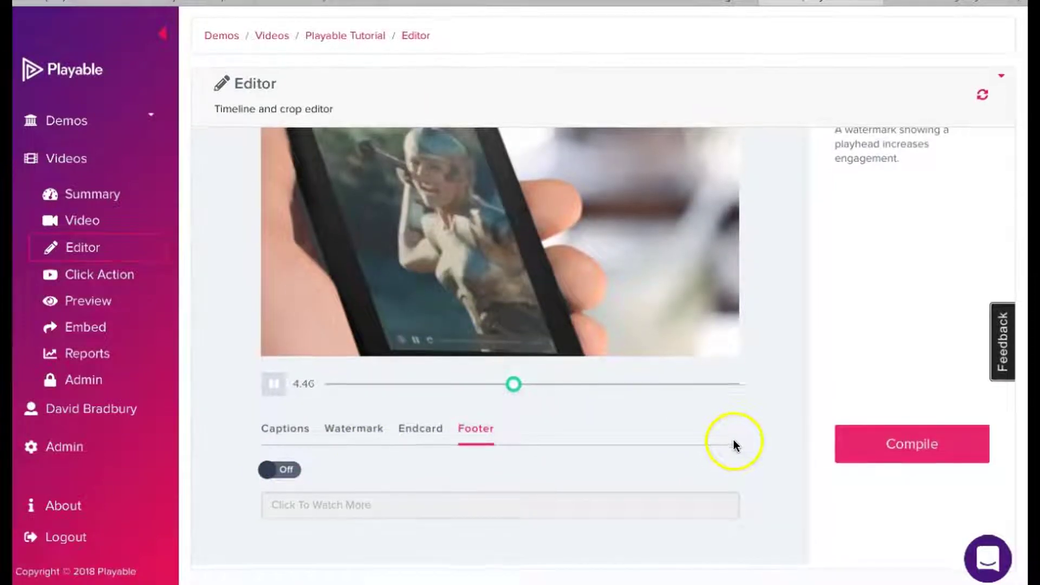
Step: Compile the video and open its Summary showing 600 × 336 px and 10.0 seconds
{"action": "left_click", "coordinate": [906, 447]}
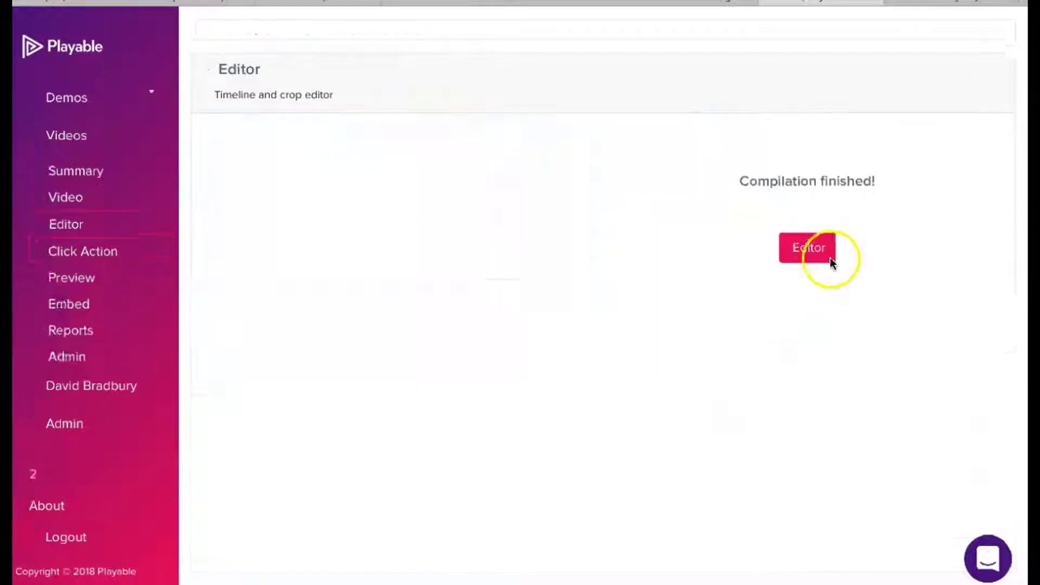
{"action": "left_click", "coordinate": [827, 252]}
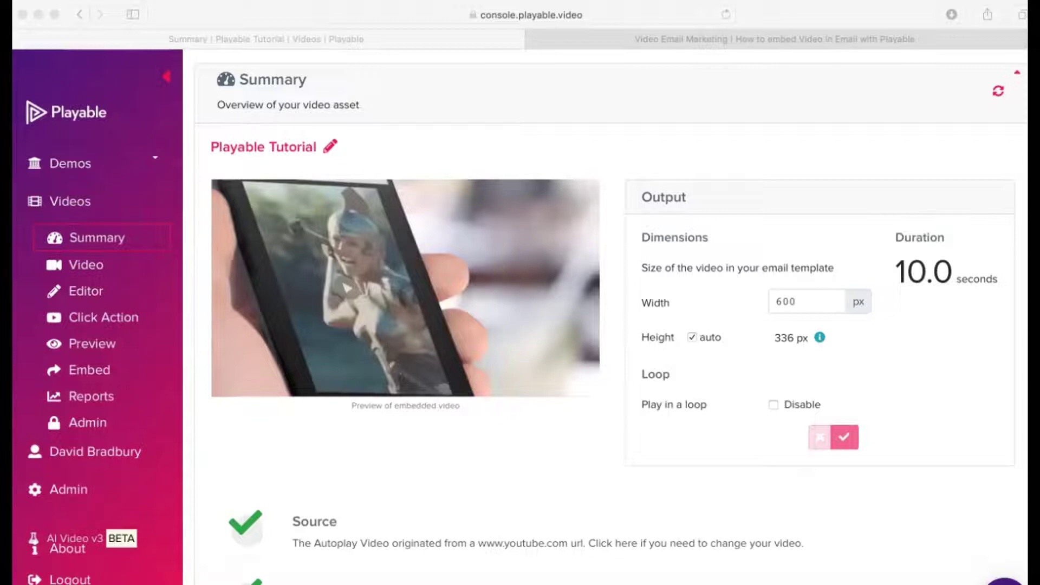
Step: Open Click Action settings and copy the video-email page address from the Playable website tab
{"action": "left_click", "coordinate": [106, 322]}
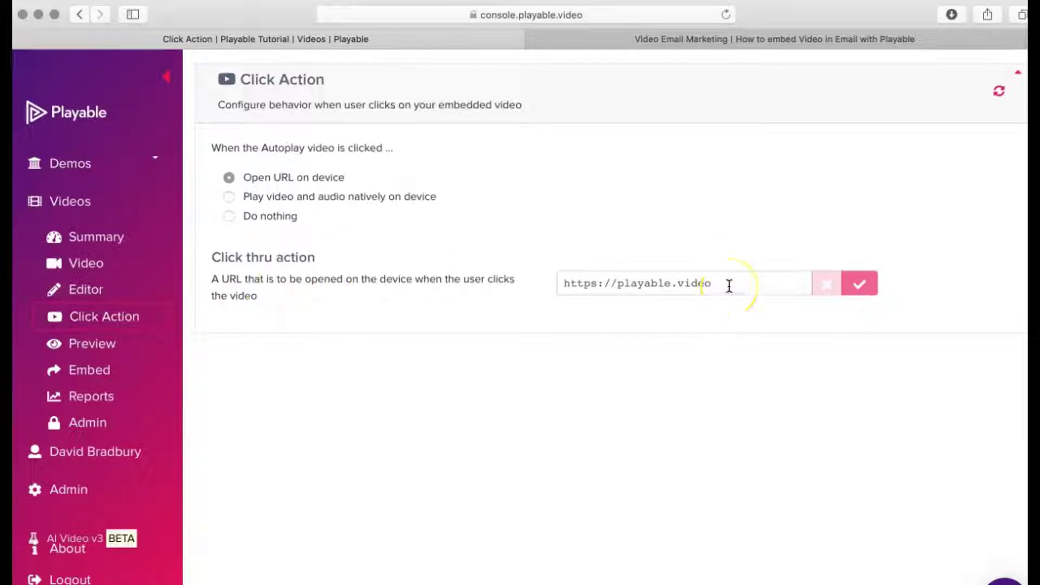
{"action": "left_click", "coordinate": [797, 42]}
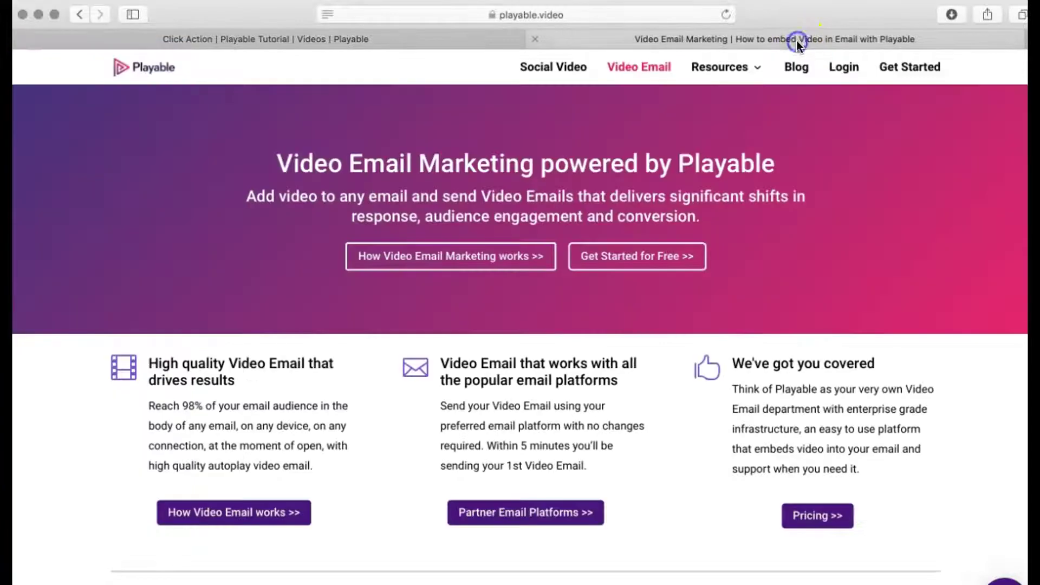
{"action": "left_click", "coordinate": [630, 15]}
{"action": "left_click", "coordinate": [81, 0]}
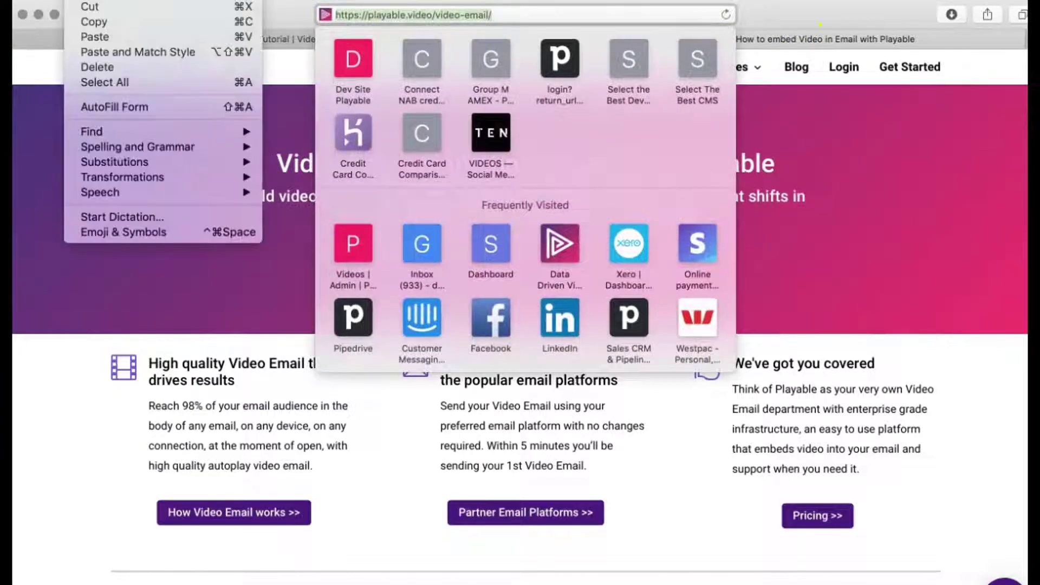
{"action": "left_click", "coordinate": [101, 22]}
{"action": "left_click", "coordinate": [172, 39]}
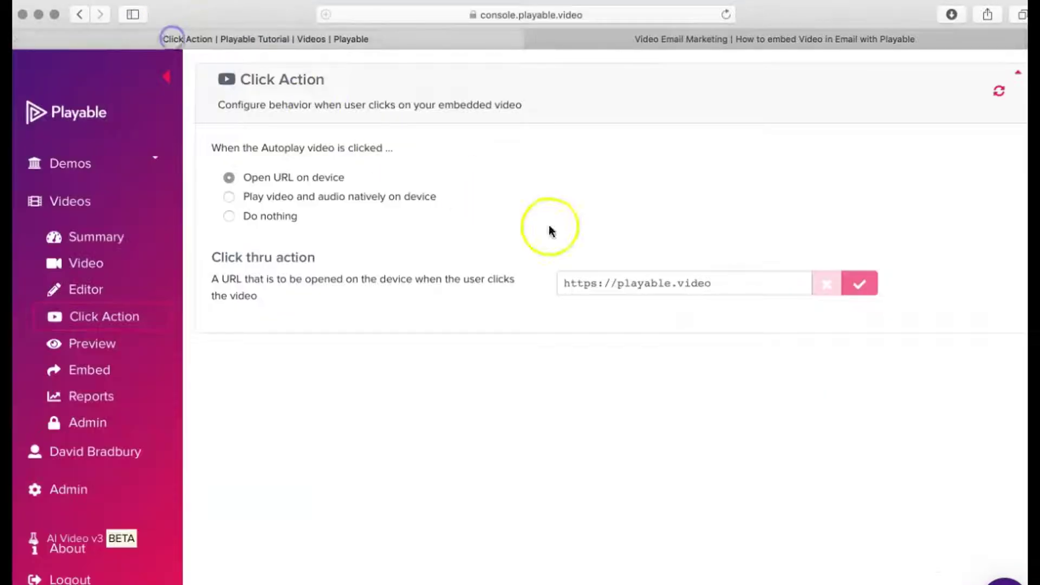
{"action": "left_click_drag", "start_coordinate": [721, 287], "coordinate": [543, 285]}
{"action": "key", "text": "BackSpace"}
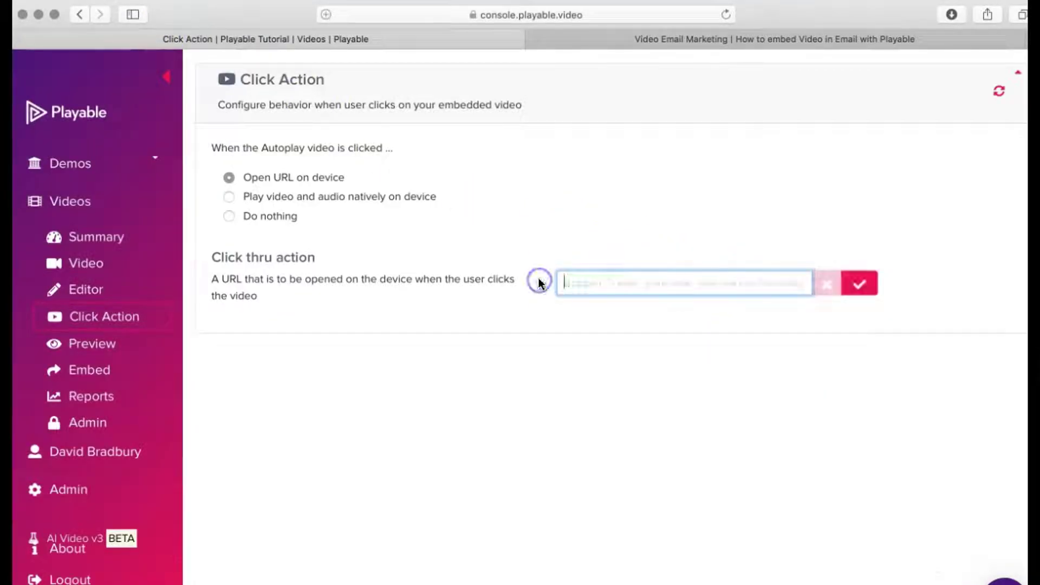
{"action": "key", "text": "super+v"}
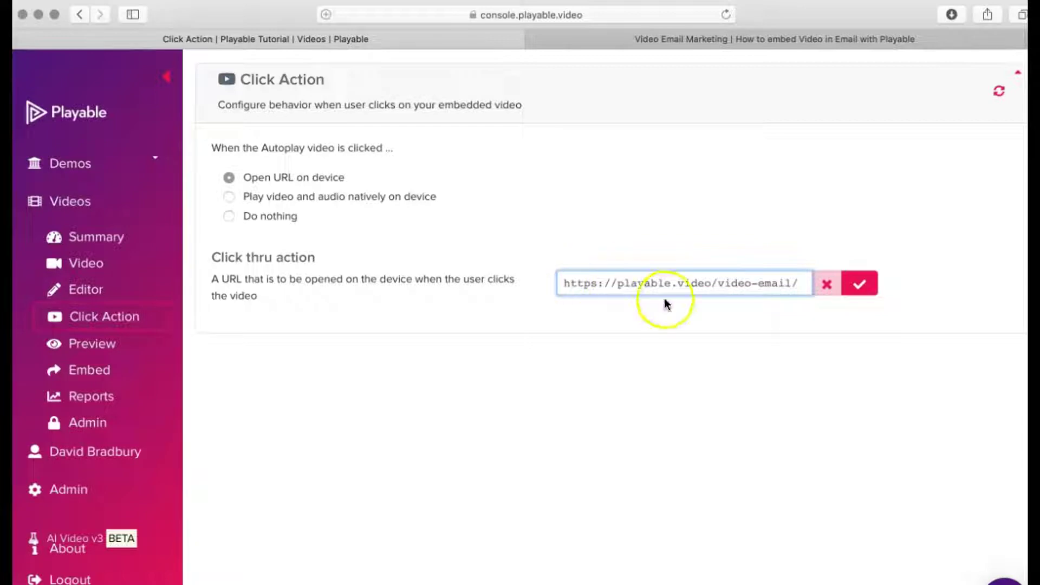
{"action": "left_click", "coordinate": [861, 282]}
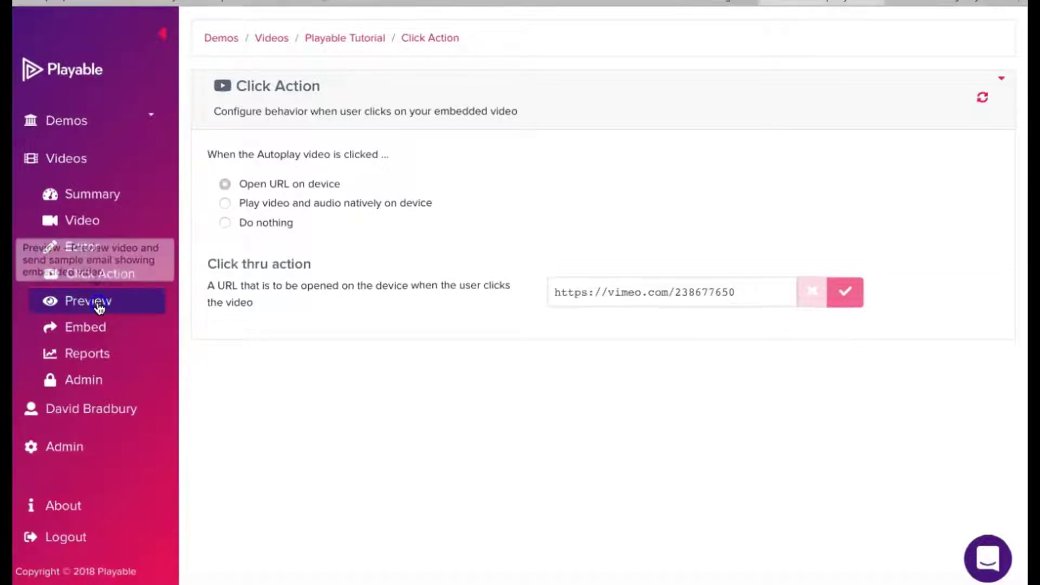
Step: Preview the Playable Tutorial email as shown in iPhone Mail
{"action": "left_click", "coordinate": [96, 301]}
{"action": "left_click", "coordinate": [378, 212]}
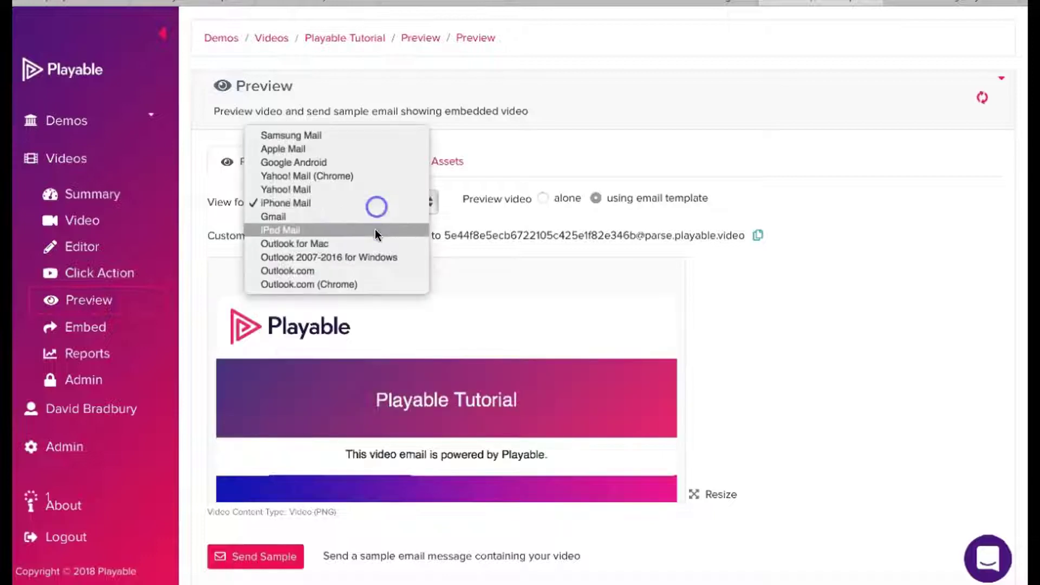
{"action": "left_click", "coordinate": [773, 290]}
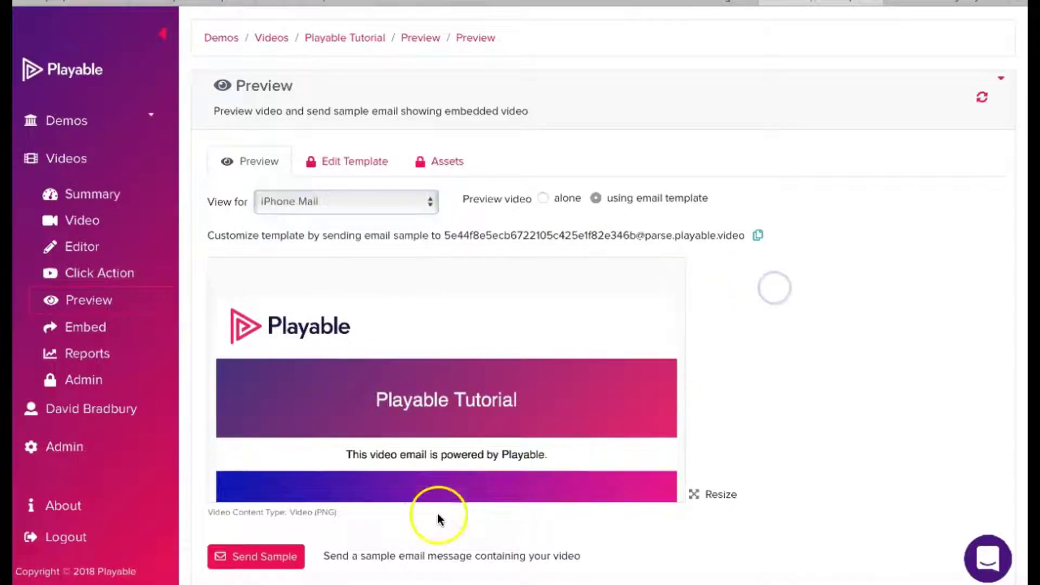
{"action": "left_click", "coordinate": [273, 556]}
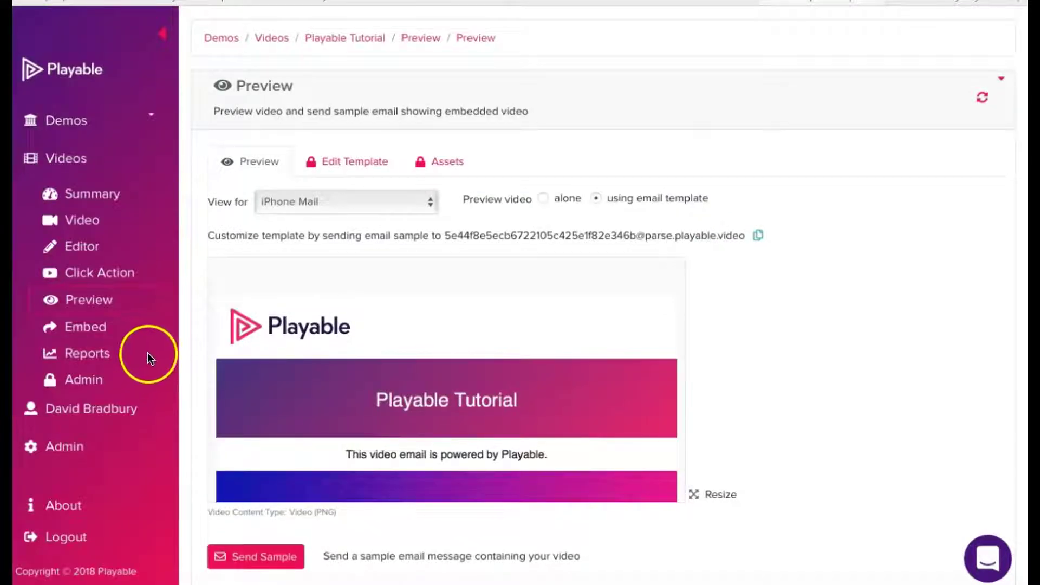
Step: Open Embed, dismiss the warning, keep SendGrid as provider and list campaigns to embed into
{"action": "left_click", "coordinate": [87, 329]}
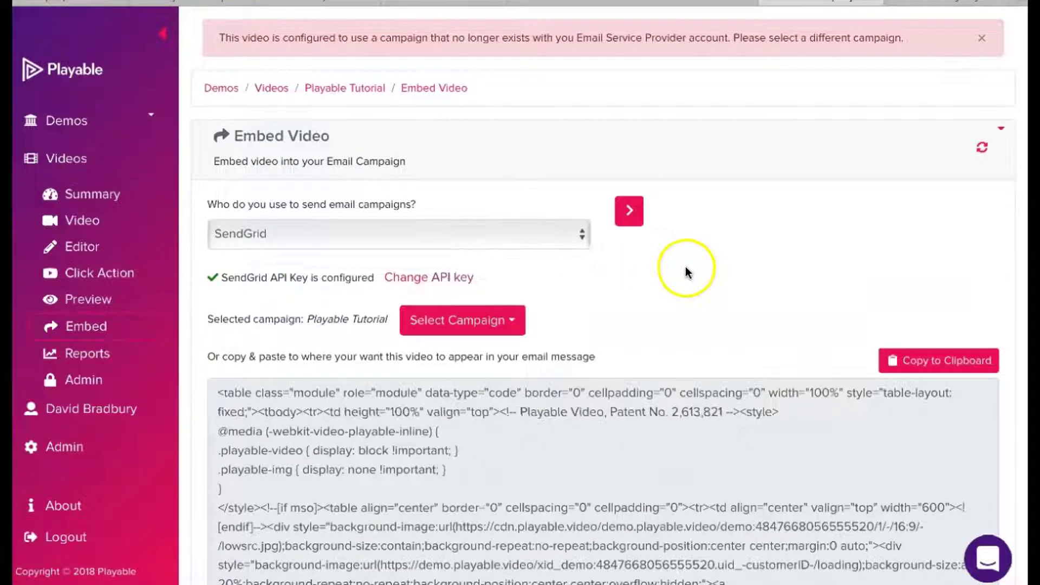
{"action": "left_click", "coordinate": [981, 38]}
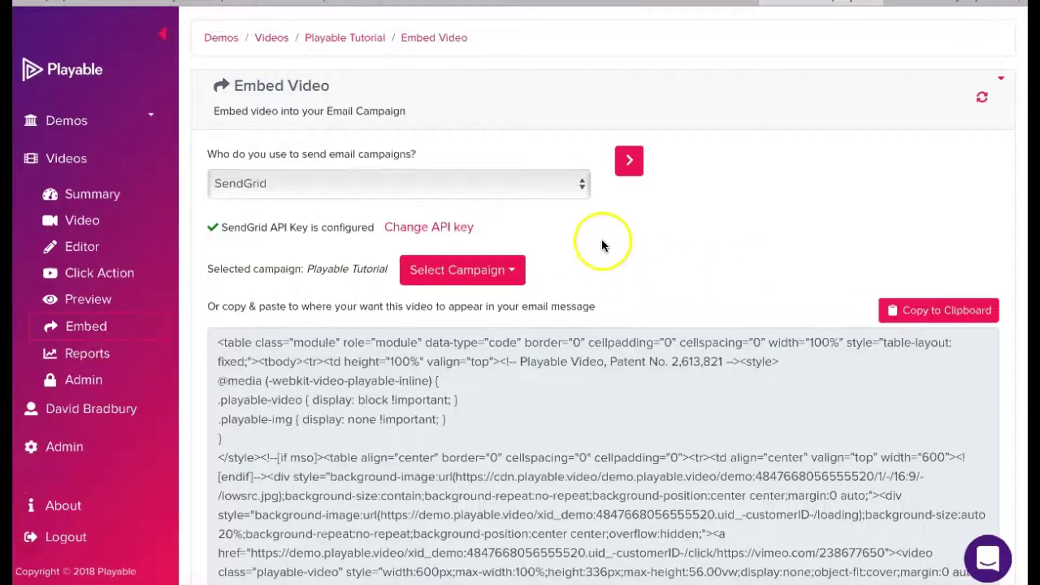
{"action": "left_click", "coordinate": [583, 185]}
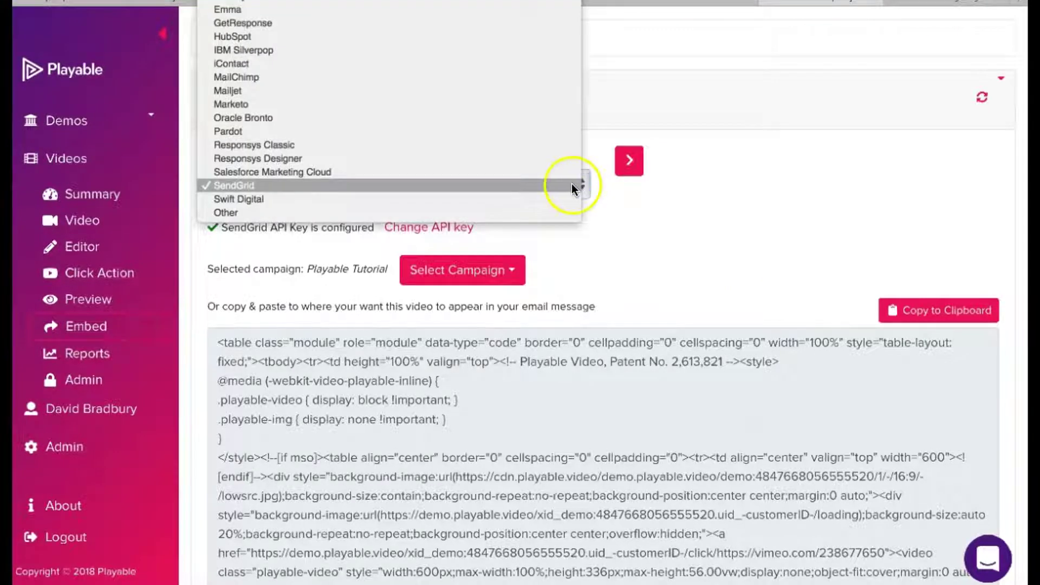
{"action": "left_click", "coordinate": [536, 185]}
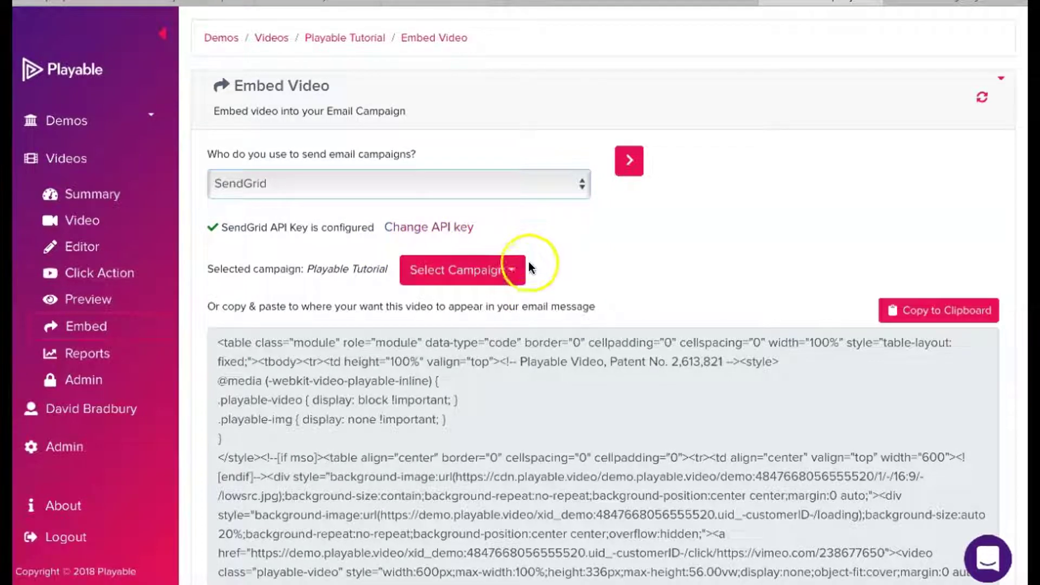
{"action": "left_click", "coordinate": [514, 274]}
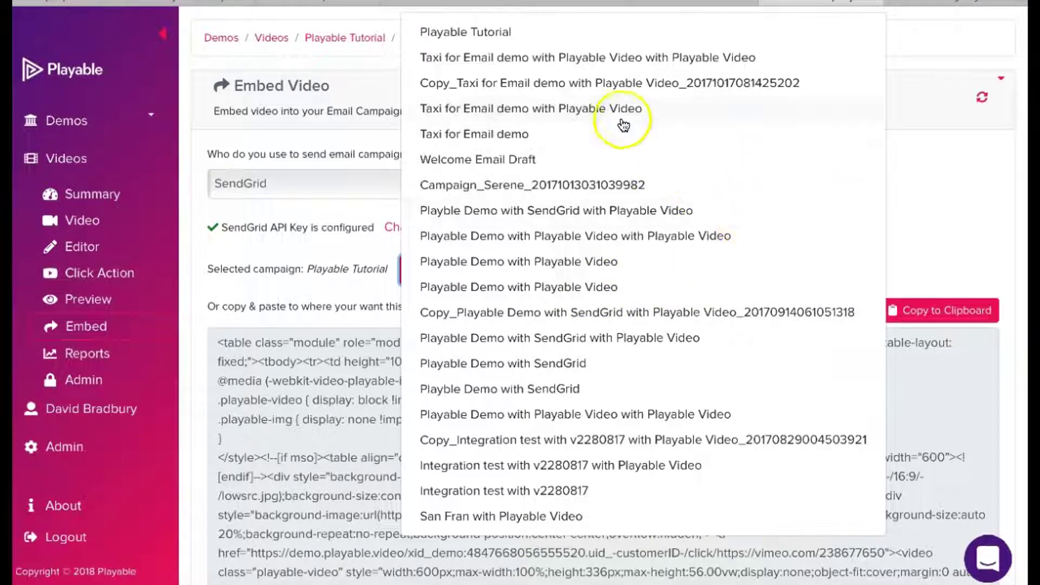
Step: Load the Playable Tutorial template and swap its blue camper-van image for the video
{"action": "left_click", "coordinate": [542, 32]}
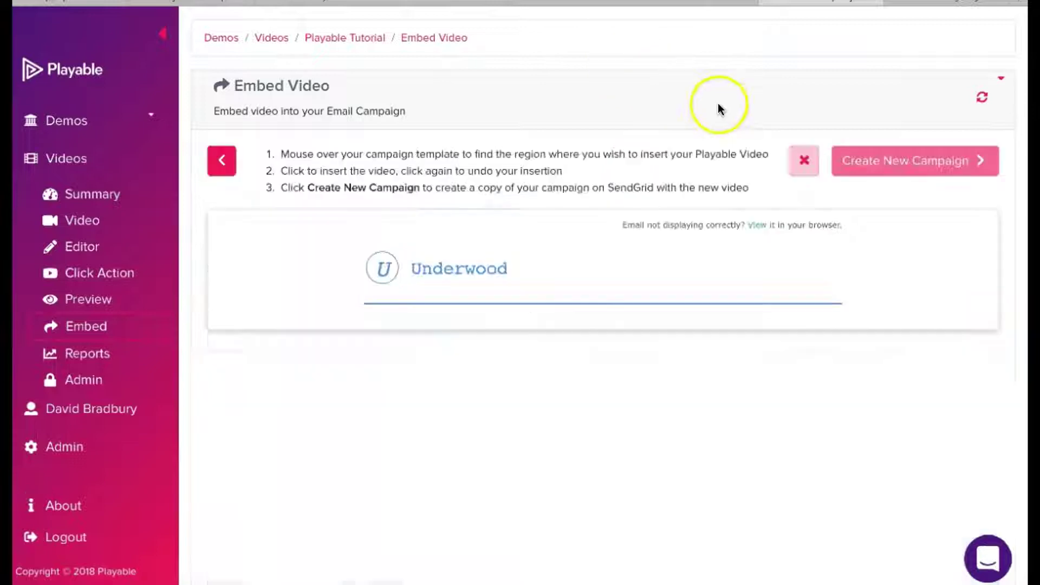
{"action": "scroll", "coordinate": [952, 353], "scroll_direction": "down", "scroll_amount": 2}
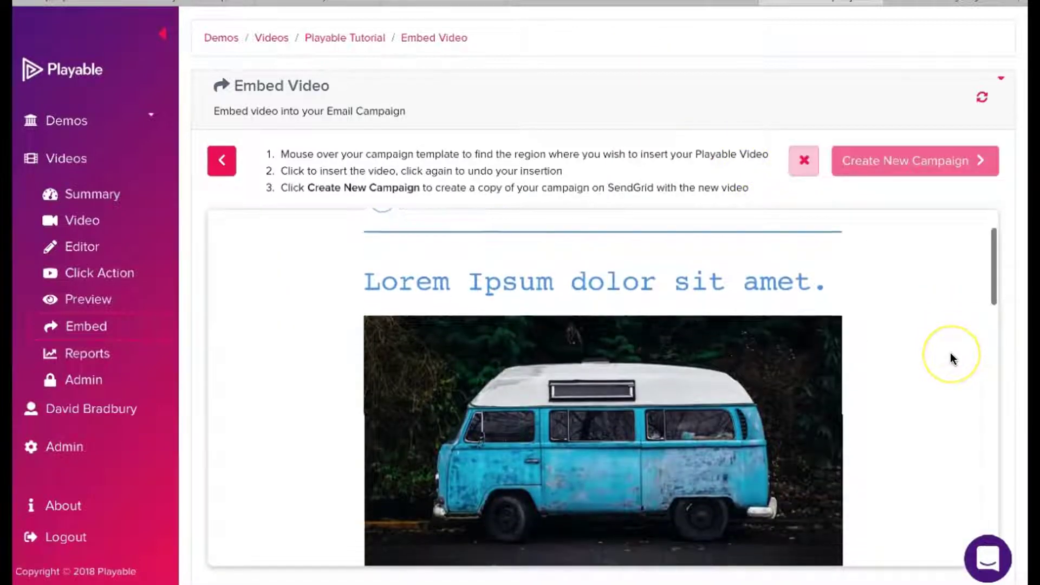
{"action": "scroll", "coordinate": [949, 357], "scroll_direction": "up", "scroll_amount": 1}
{"action": "scroll", "coordinate": [926, 397], "scroll_direction": "down", "scroll_amount": 1}
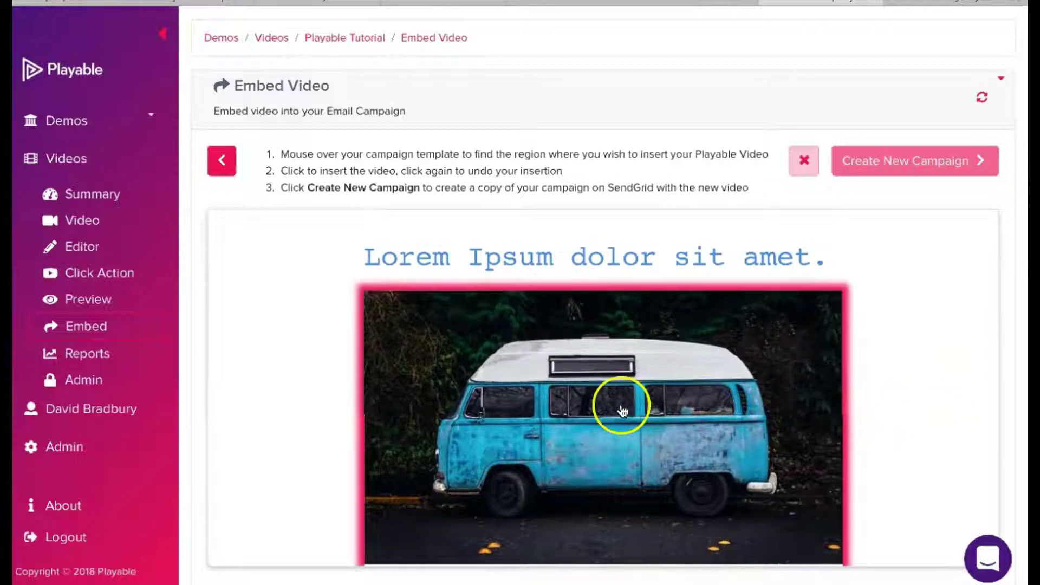
{"action": "left_click", "coordinate": [555, 407]}
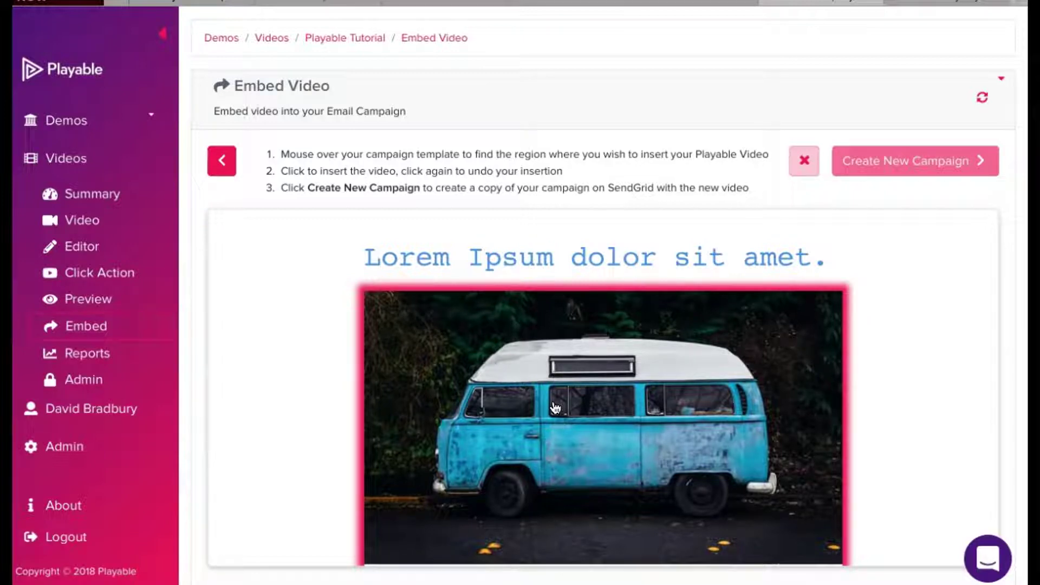
{"action": "left_click", "coordinate": [555, 407]}
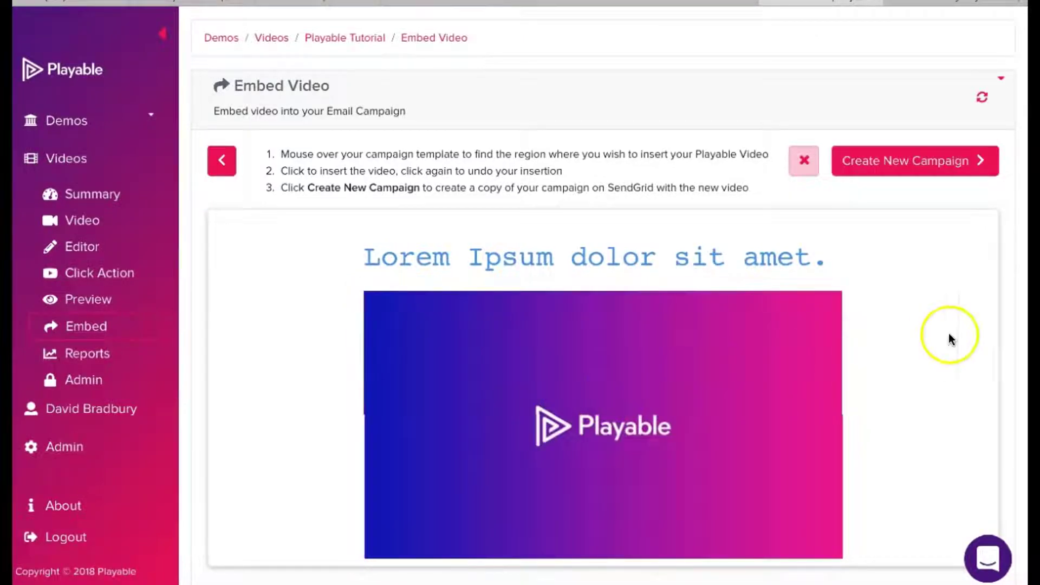
Step: Generate a new SendGrid campaign copy of the Playable Tutorial template with the embedded video
{"action": "left_click", "coordinate": [1006, 326]}
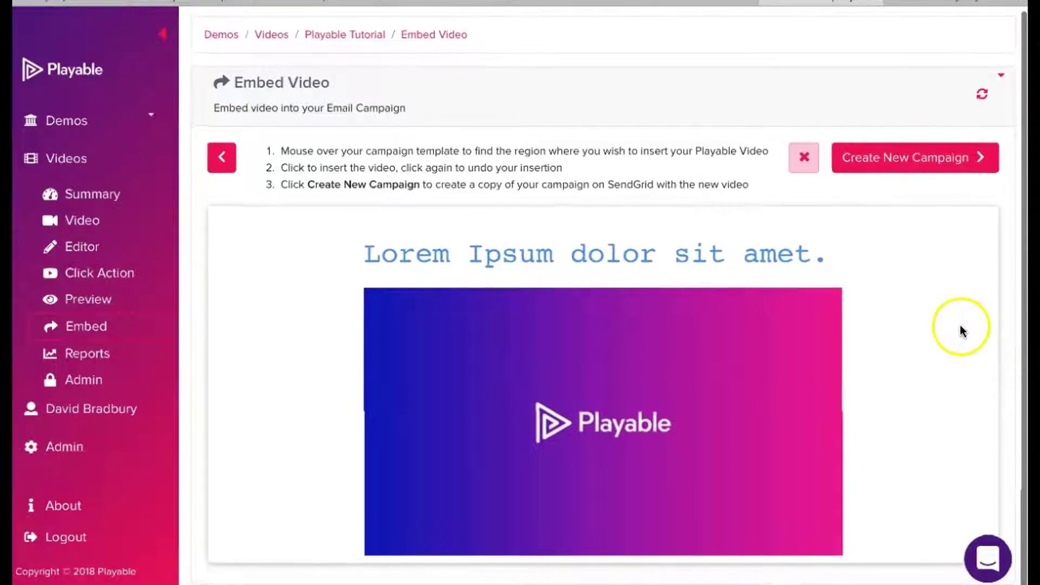
{"action": "scroll", "coordinate": [943, 328], "scroll_direction": "down", "scroll_amount": 2}
{"action": "scroll", "coordinate": [928, 328], "scroll_direction": "up", "scroll_amount": 2}
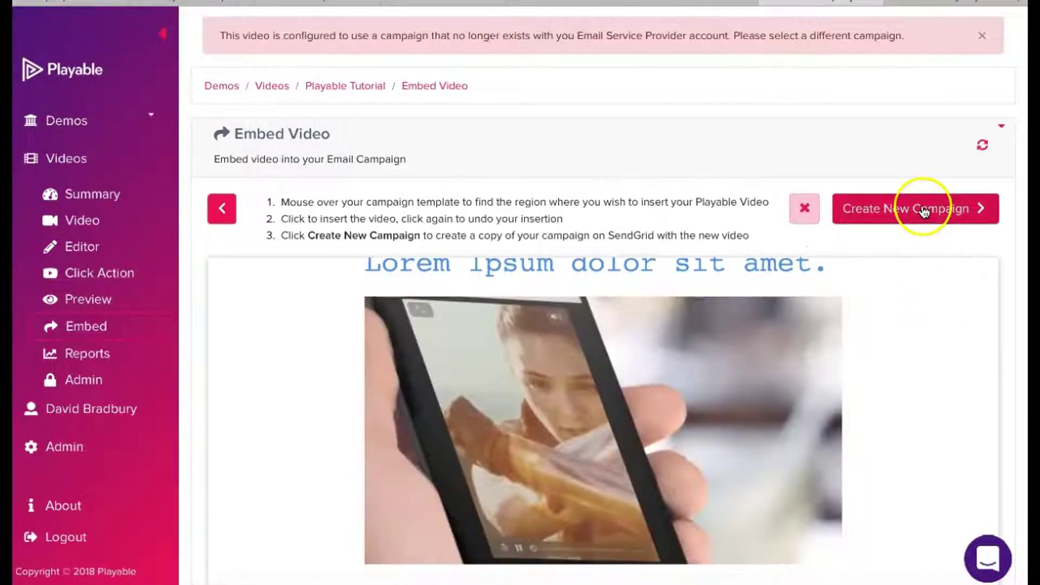
{"action": "left_click", "coordinate": [924, 210]}
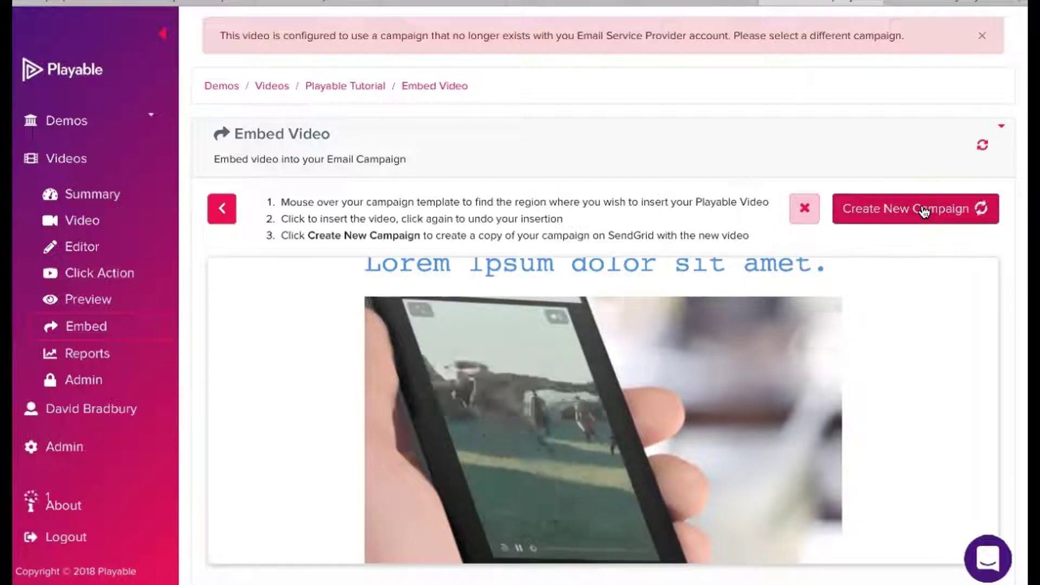